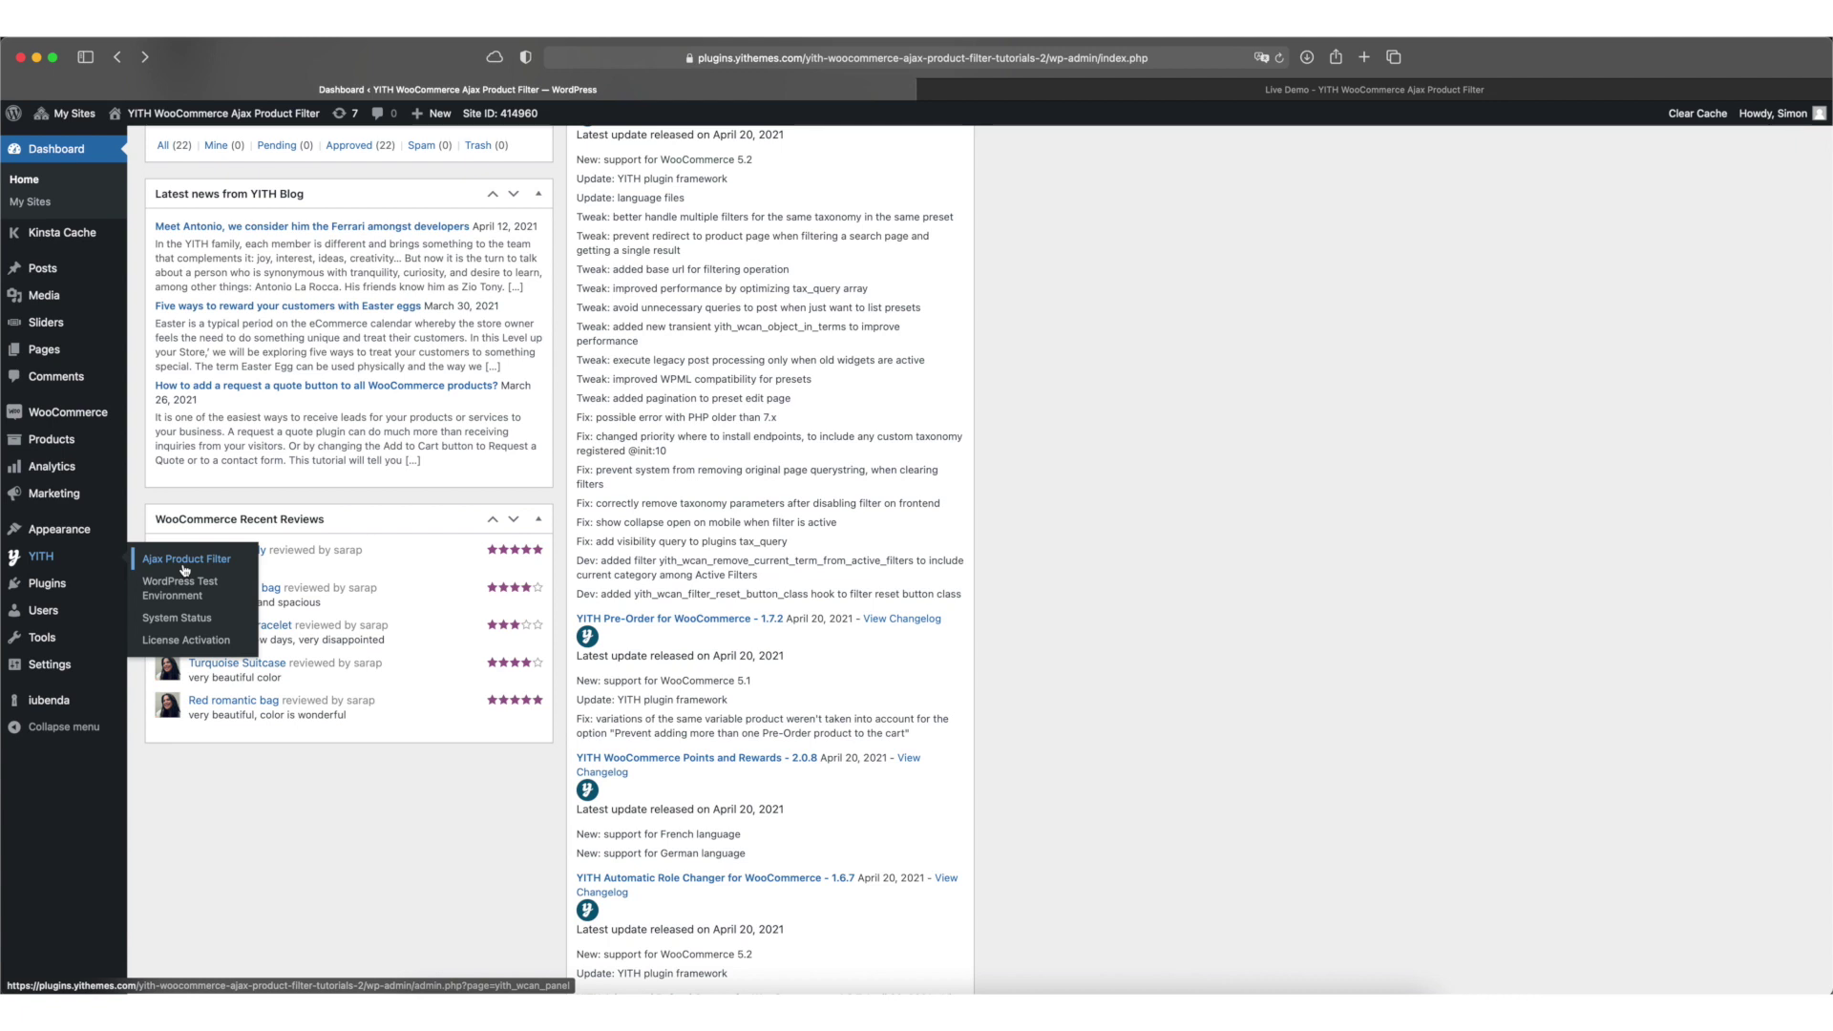
# Open YITH Ajax Product Filter and begin a new, empty filter preset.
pyautogui.click(185, 563)
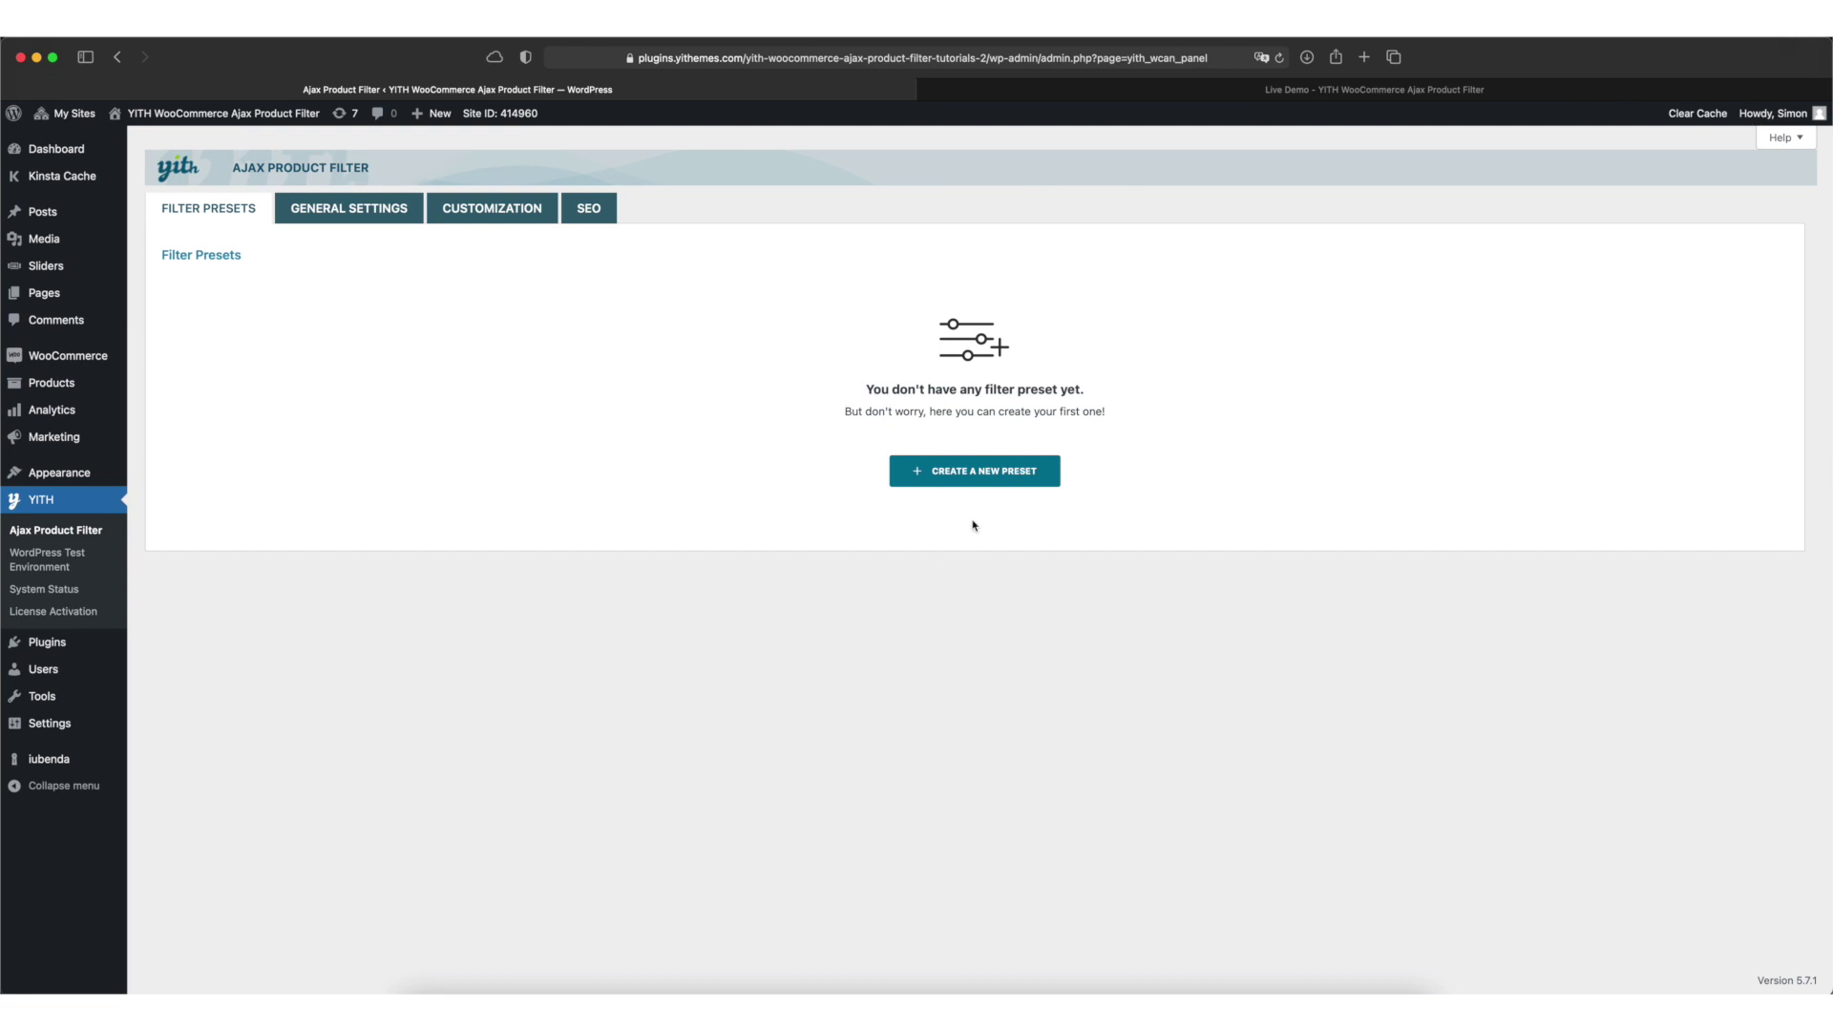
pyautogui.click(993, 478)
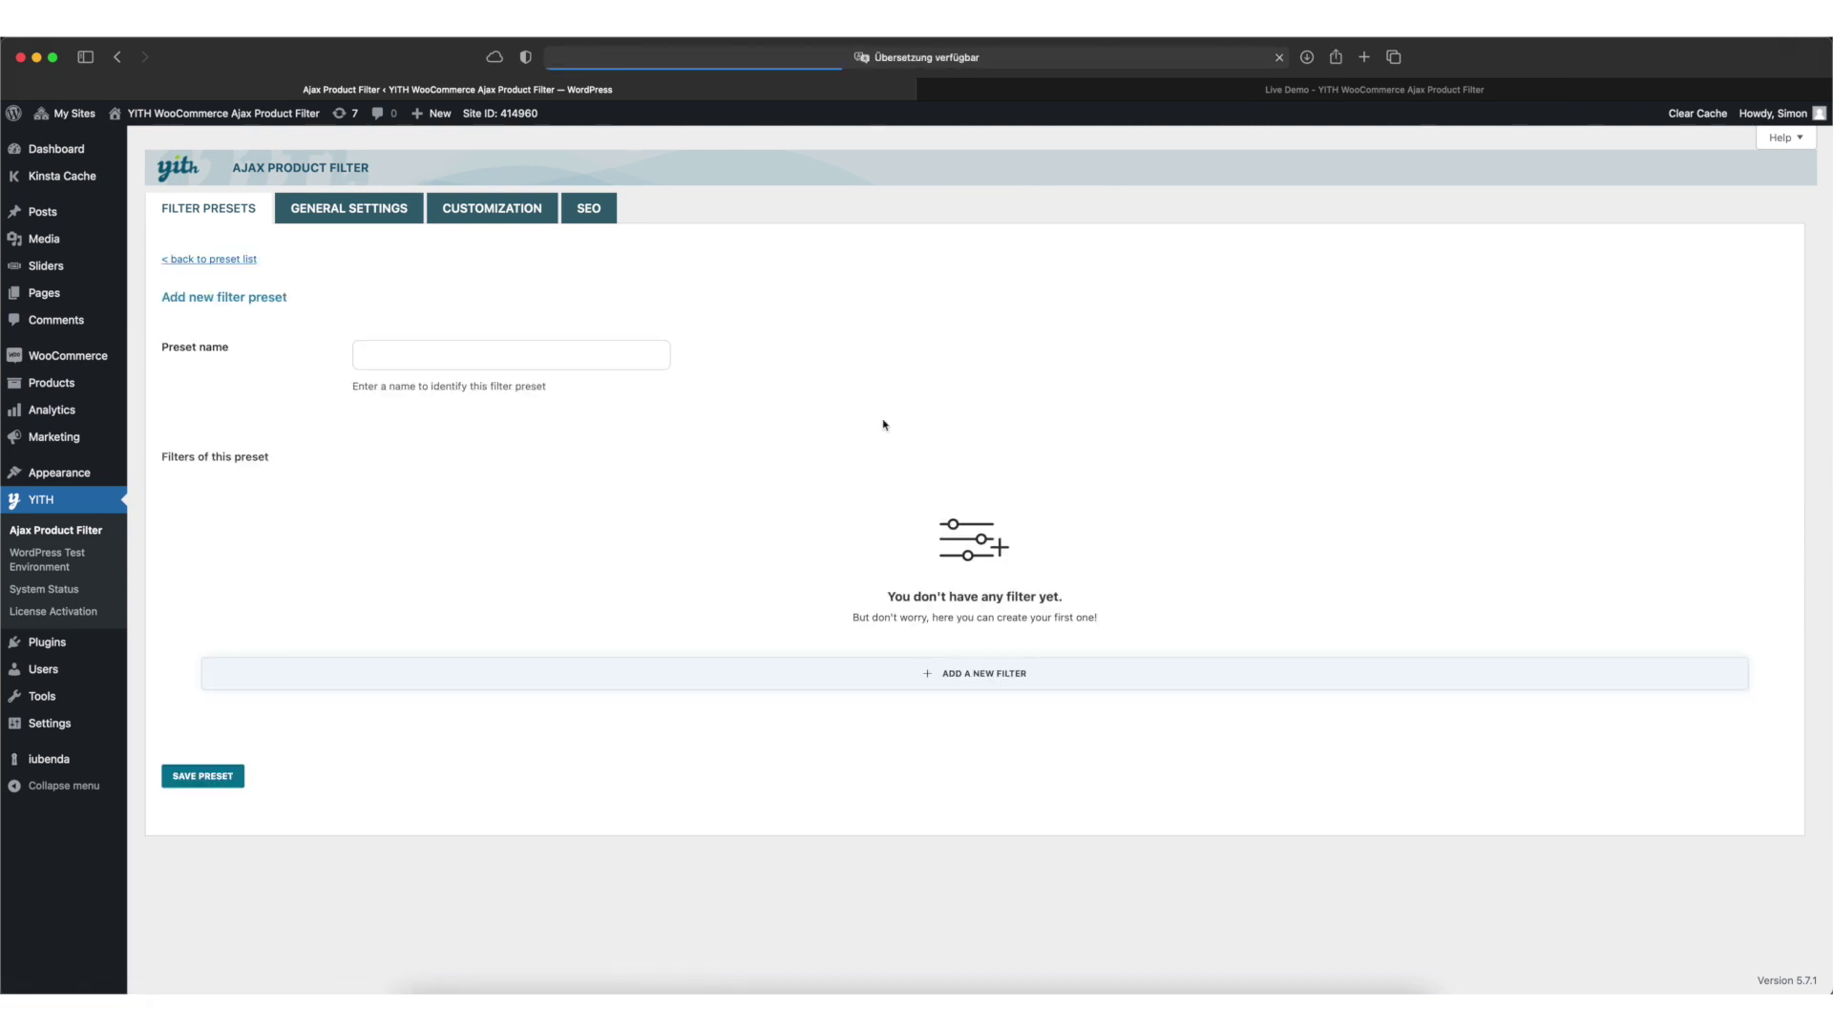
# Name the preset 'Demo' and add a new filter to it.
pyautogui.click(637, 351)
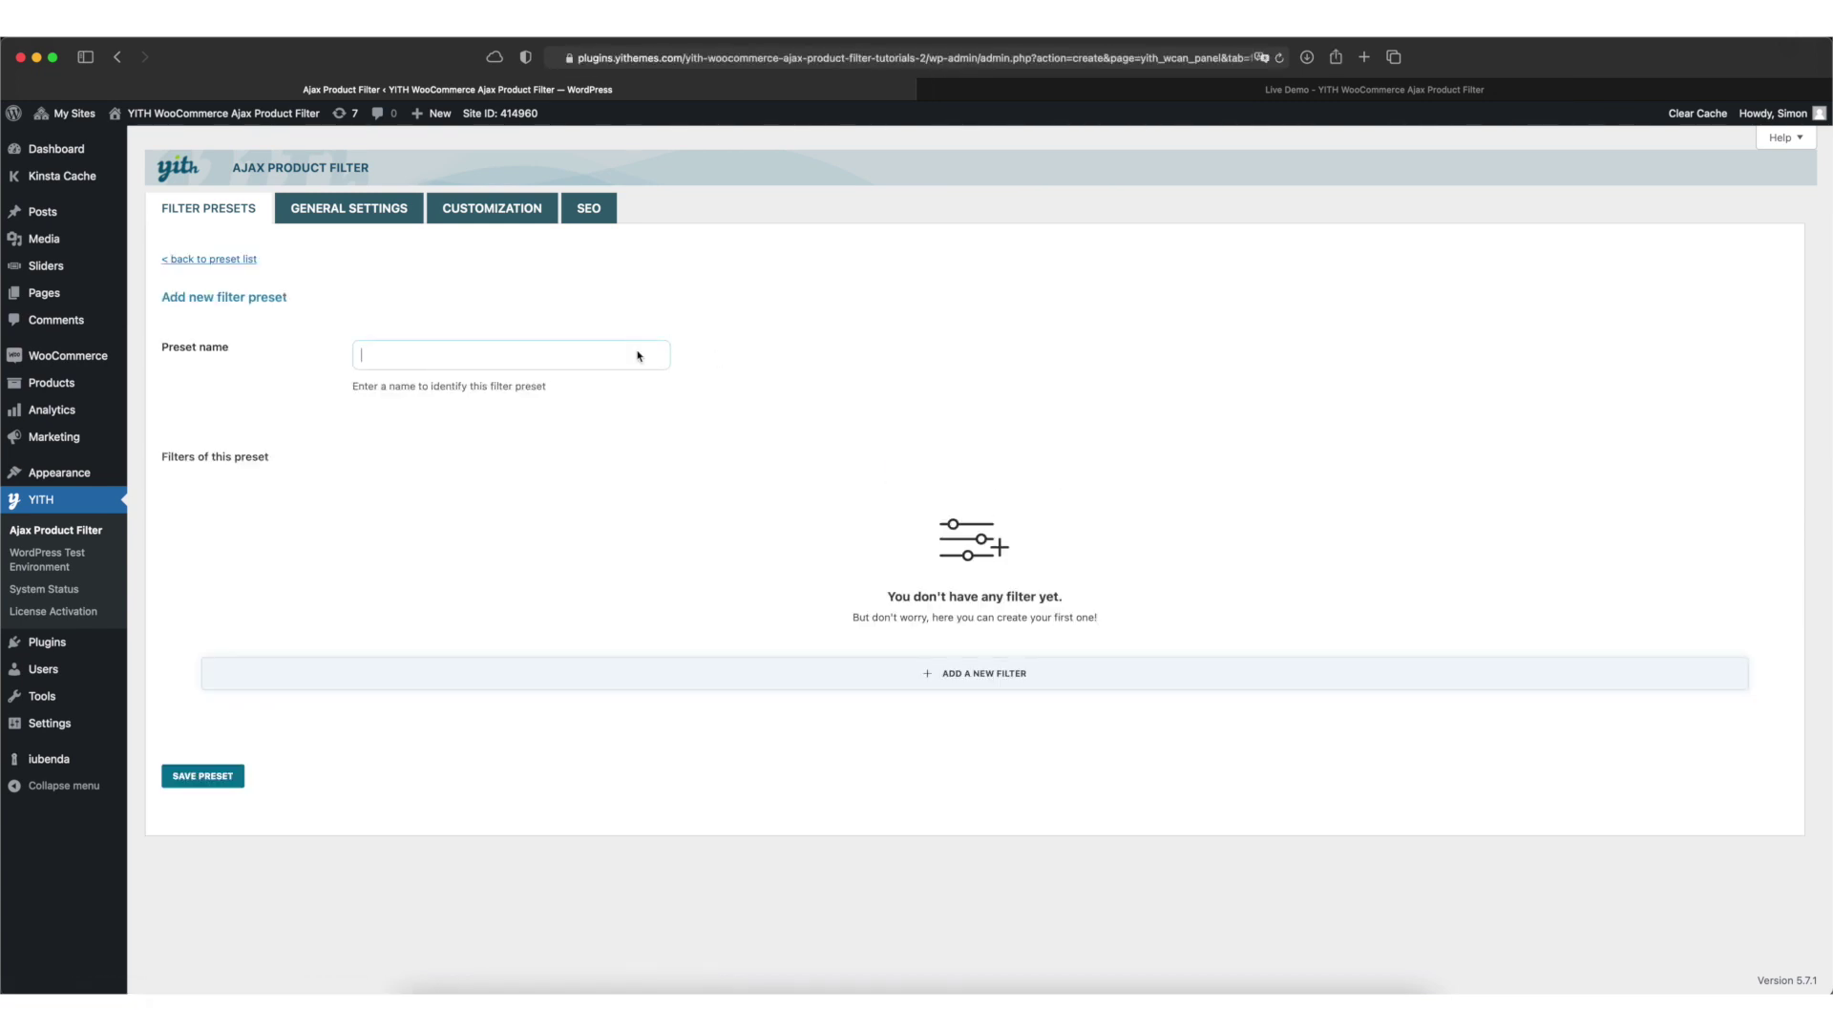
pyautogui.write('Demo')
pyautogui.click(961, 684)
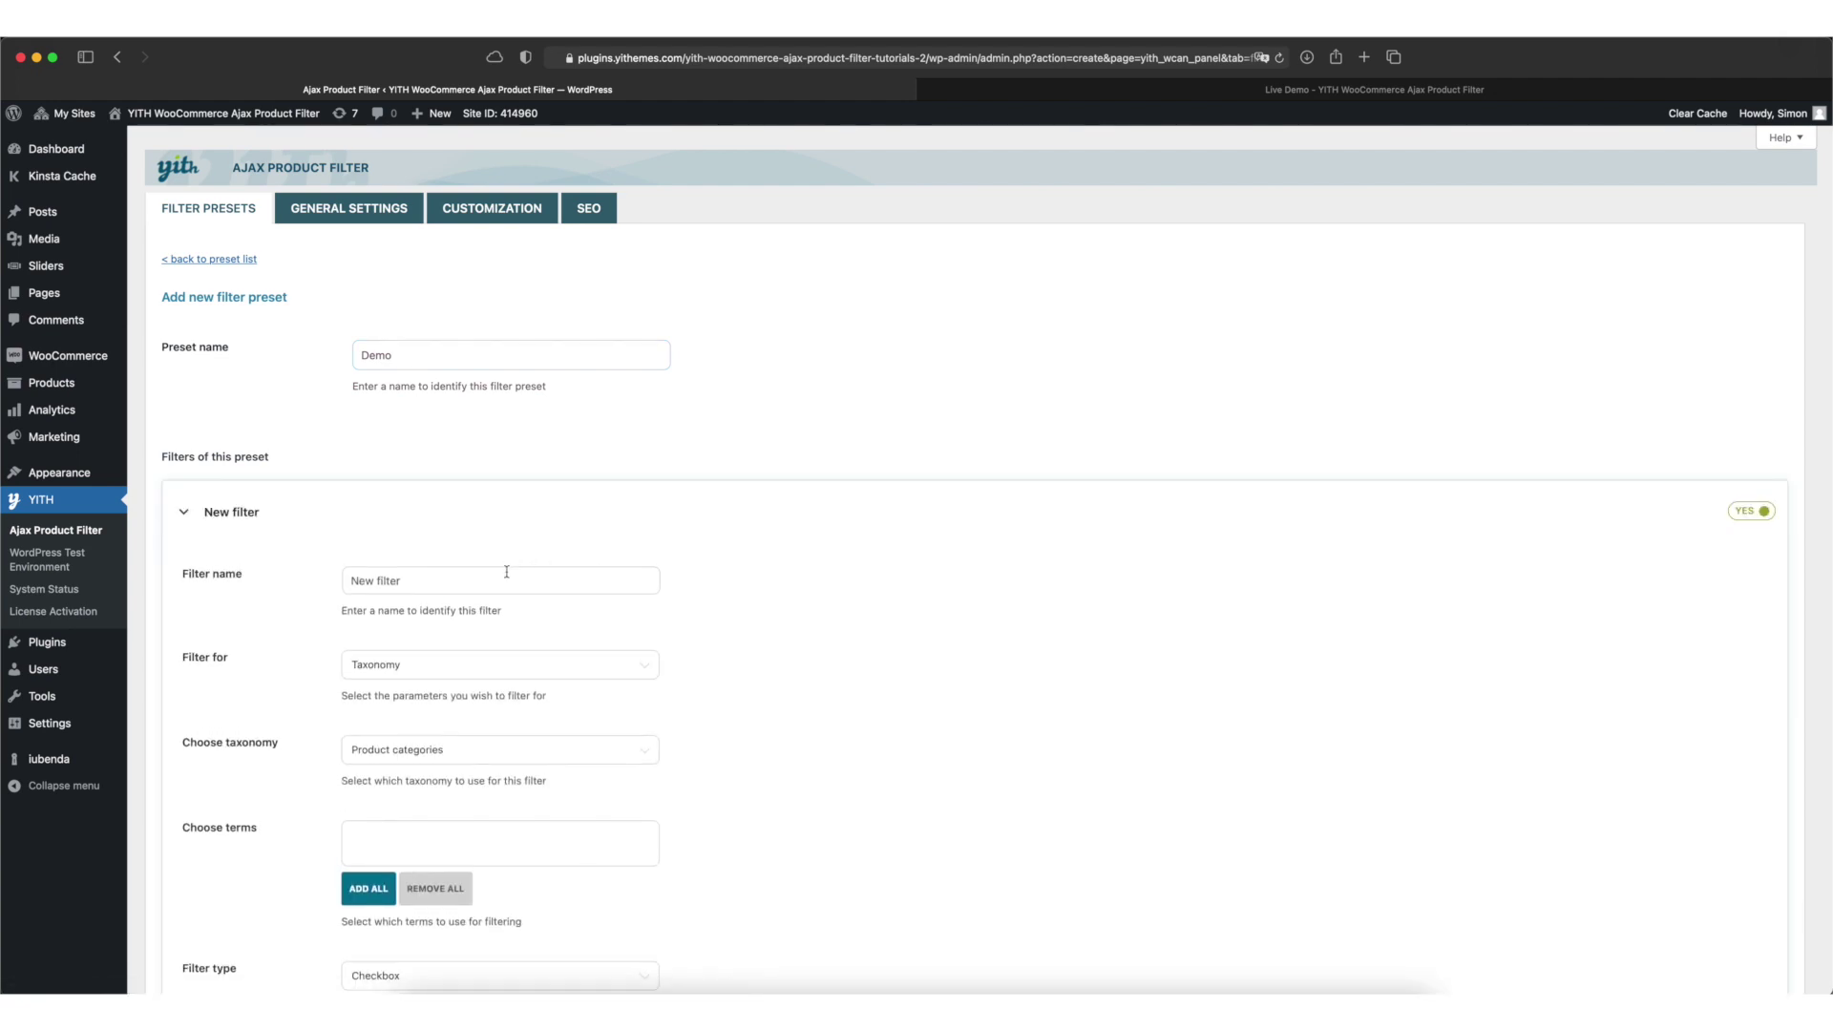
# Rename the filter 'Review', set it to filter by reviews, and save it.
pyautogui.tripleClick(506, 571)
pyautogui.write('Revi')
pyautogui.write('ew')
pyautogui.scroll(-1, 444, 573)
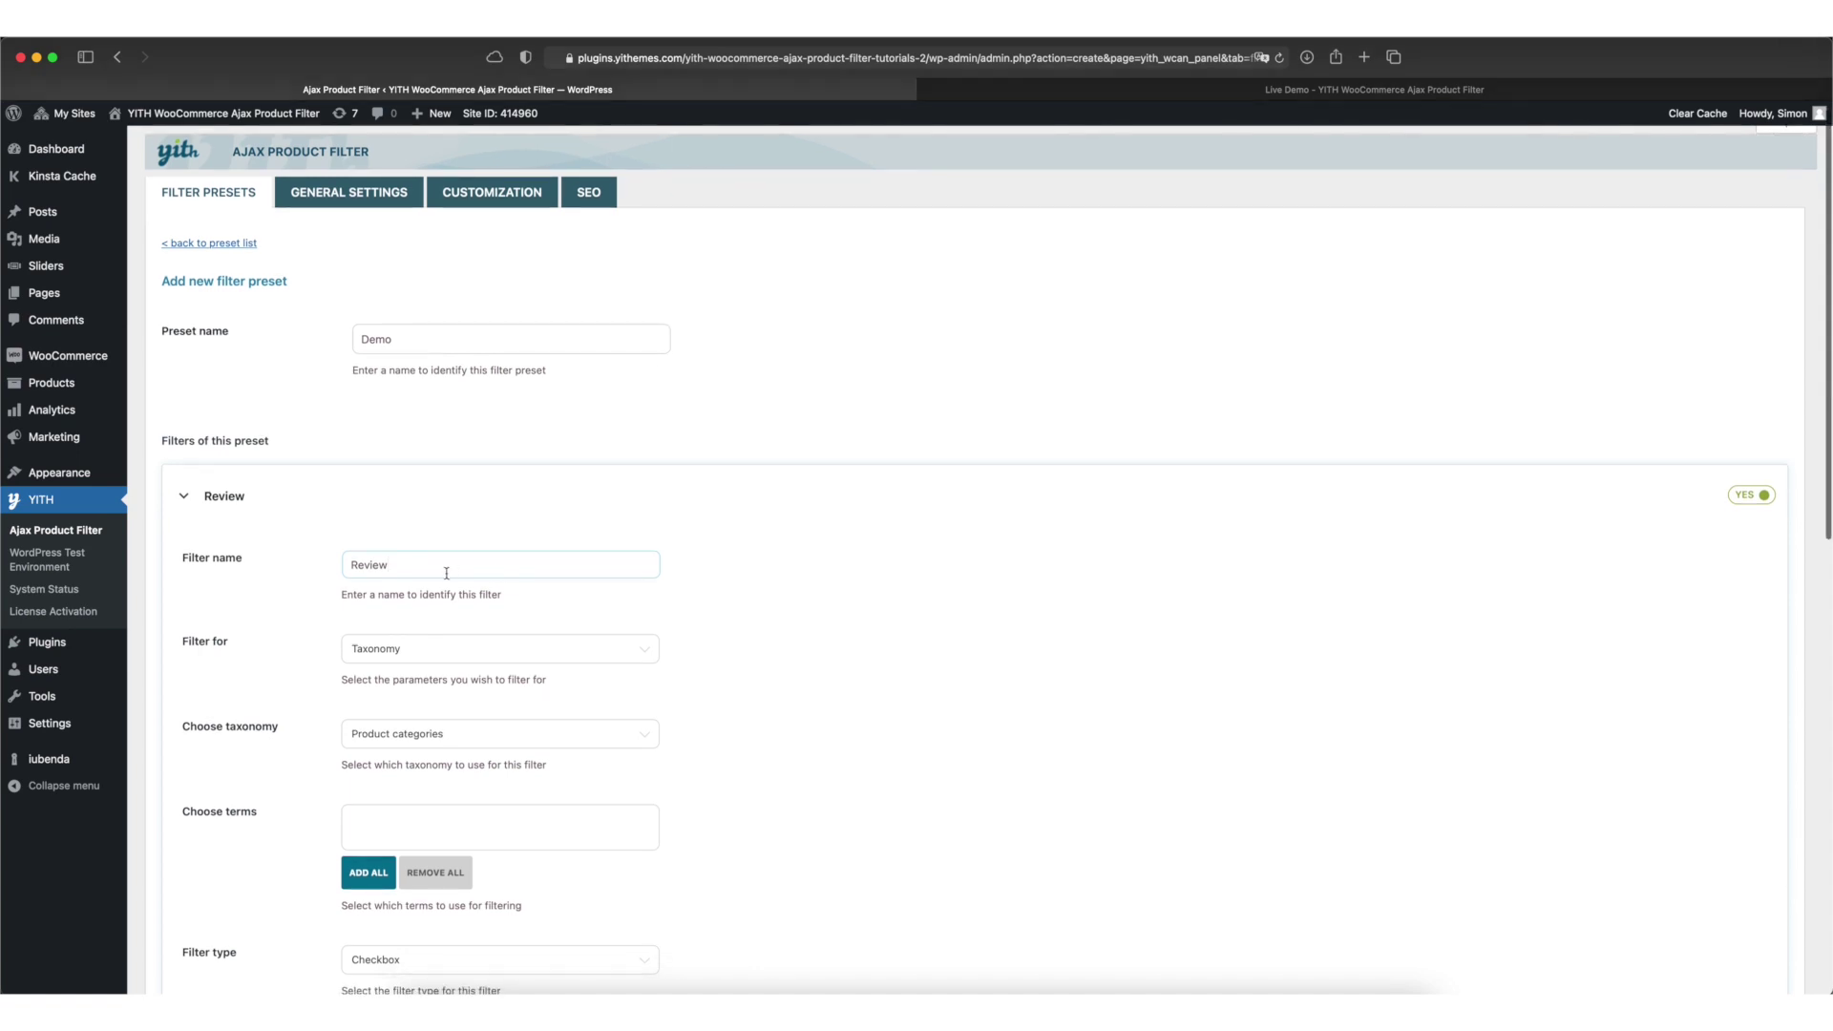
pyautogui.scroll(-2, 411, 619)
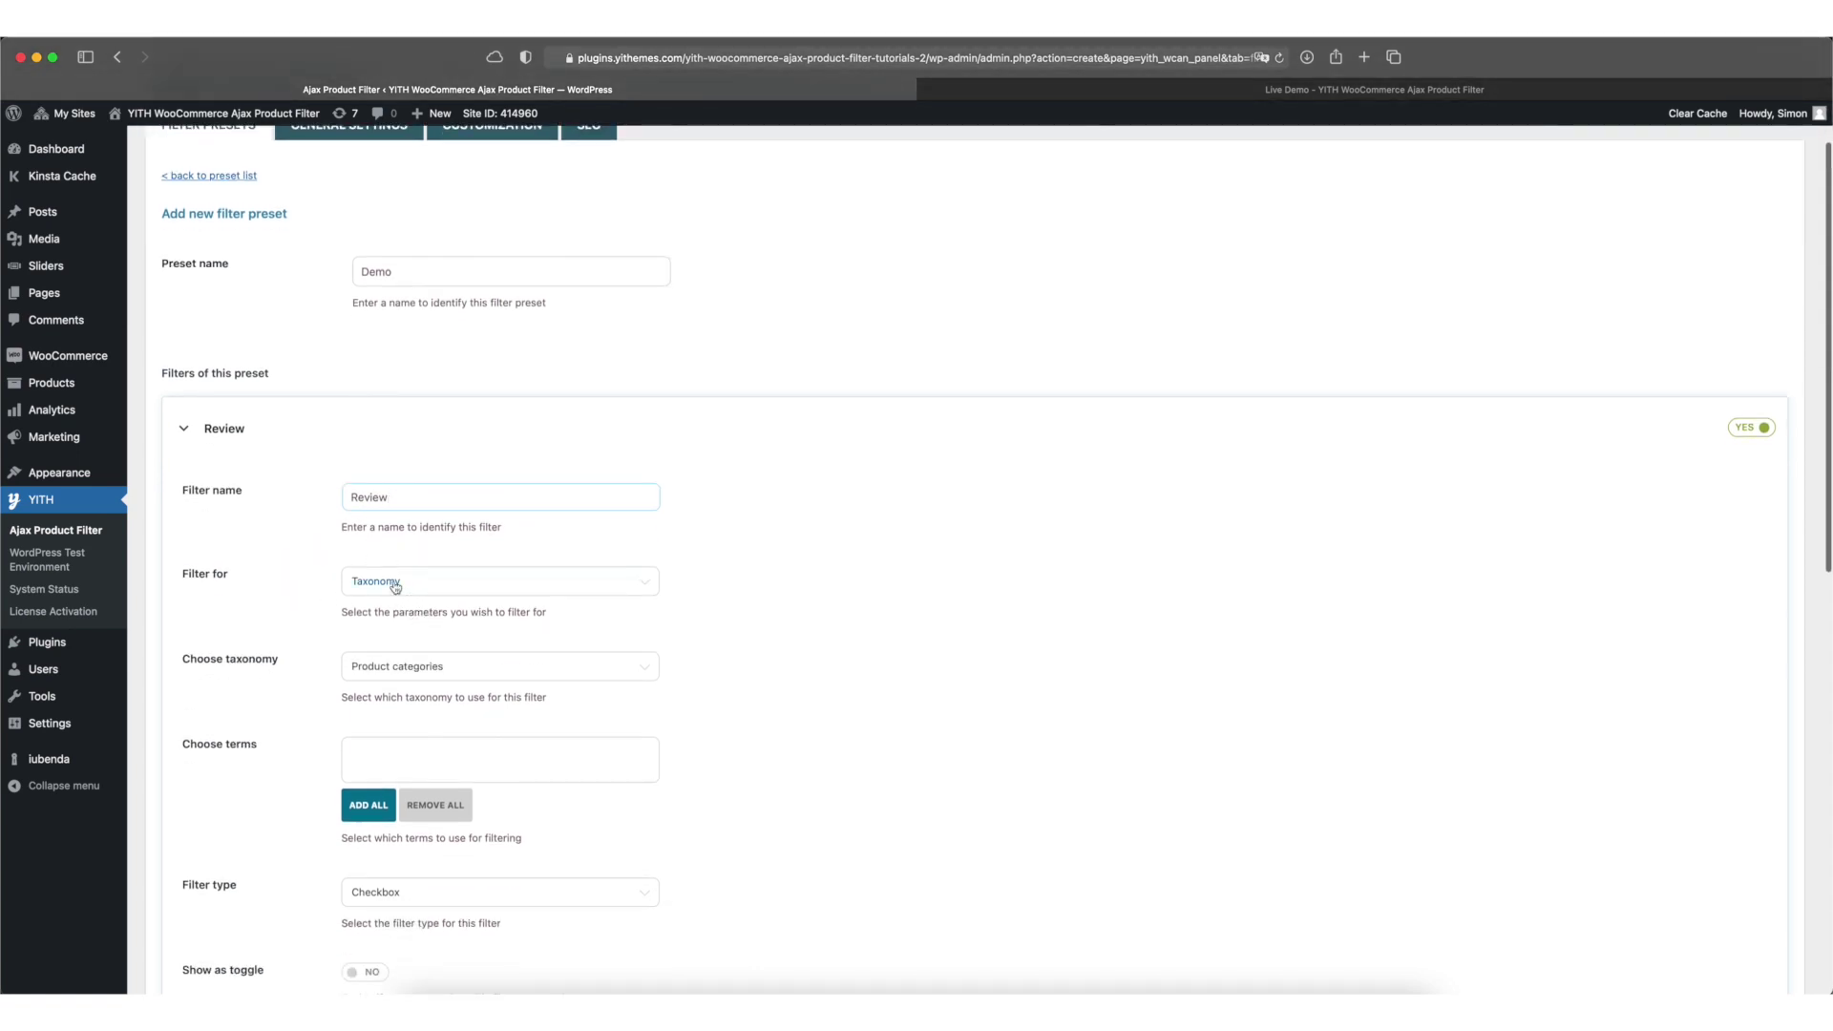
pyautogui.click(395, 584)
pyautogui.click(363, 729)
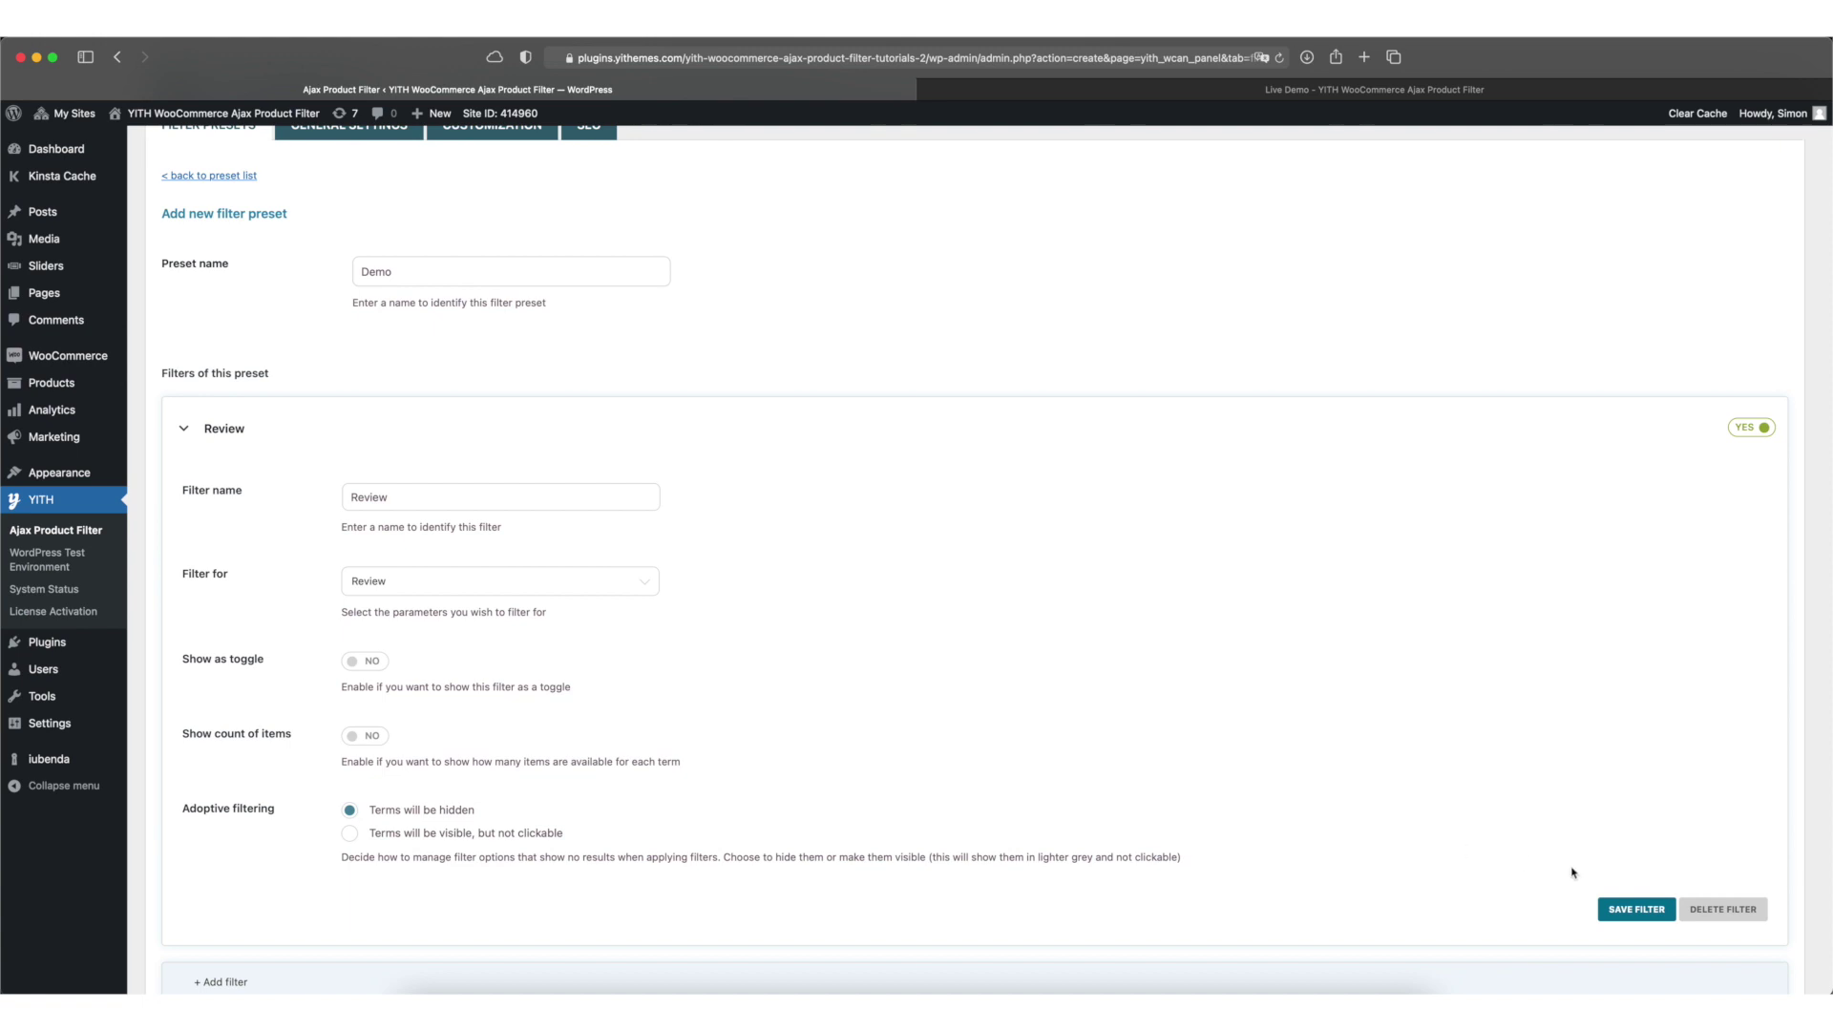
pyautogui.click(1649, 909)
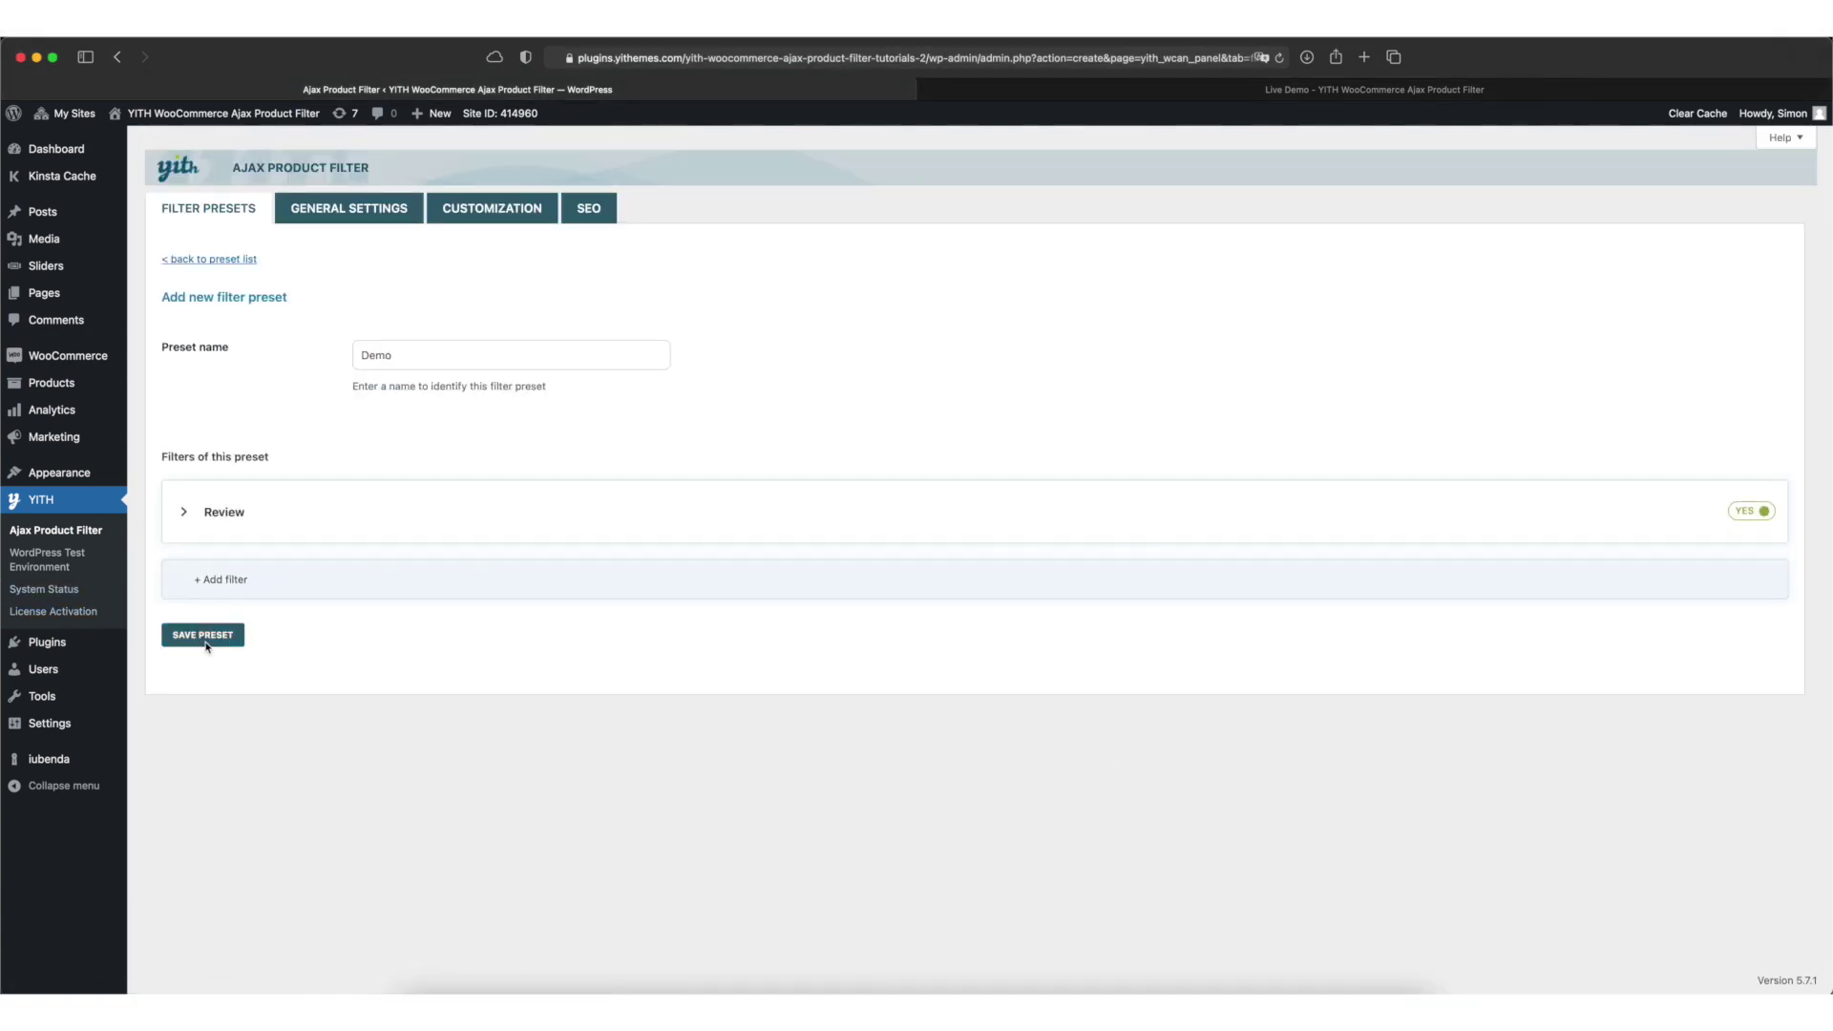
# Save the Demo preset and go to Appearance > Widgets.
pyautogui.click(204, 636)
pyautogui.moveTo(58, 472)
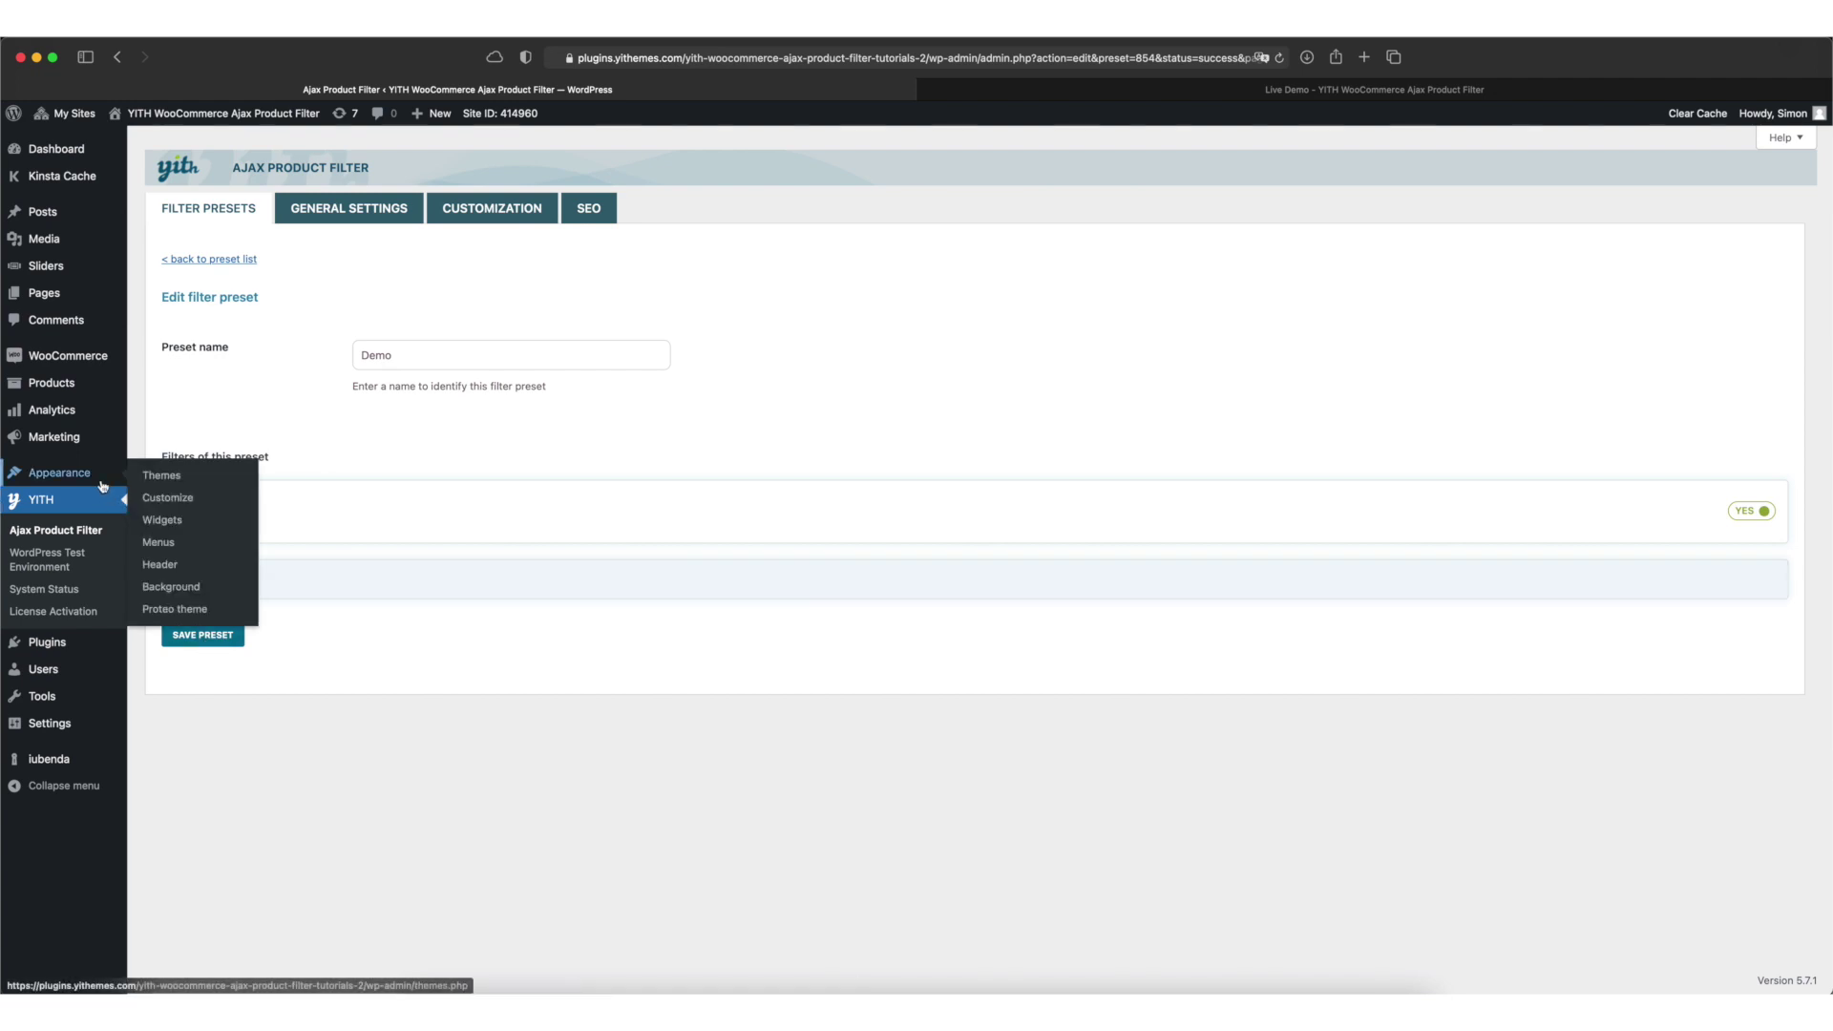
pyautogui.click(180, 528)
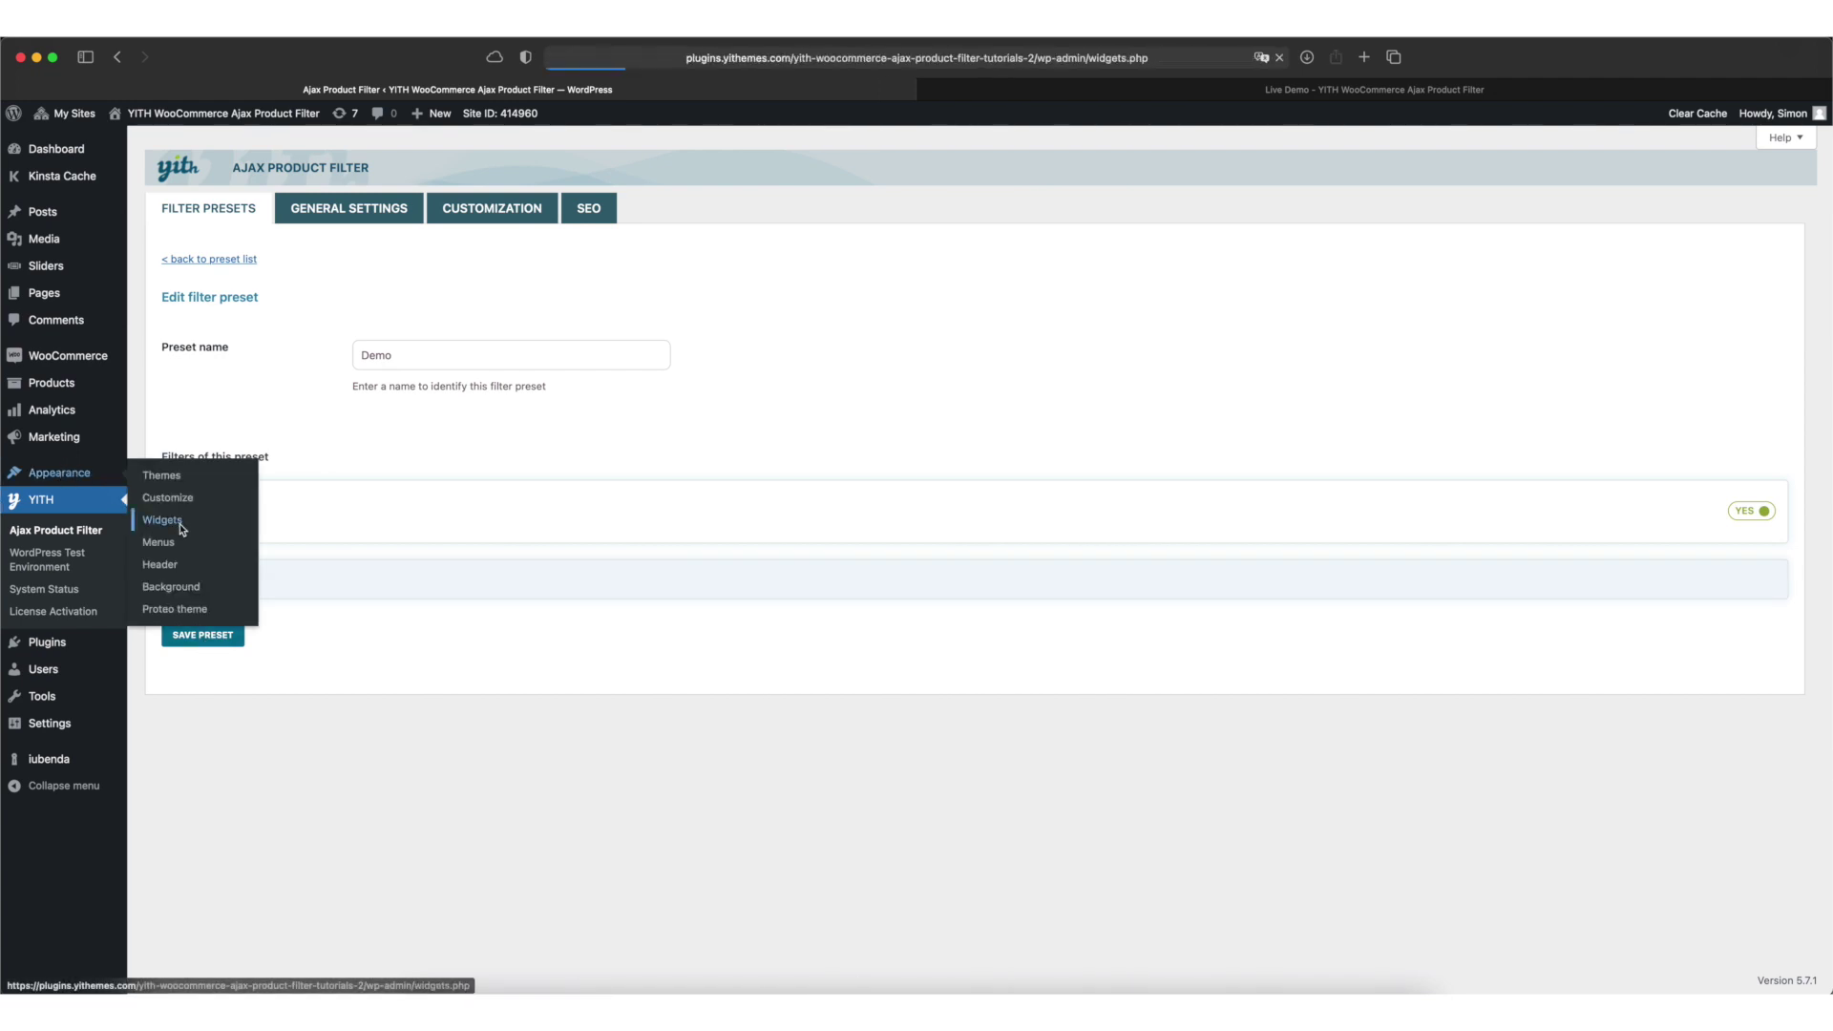
# Add a YITH AJAX Filters Preset widget showing Demo to the Default sidebar.
pyautogui.scroll(-3, 443, 736)
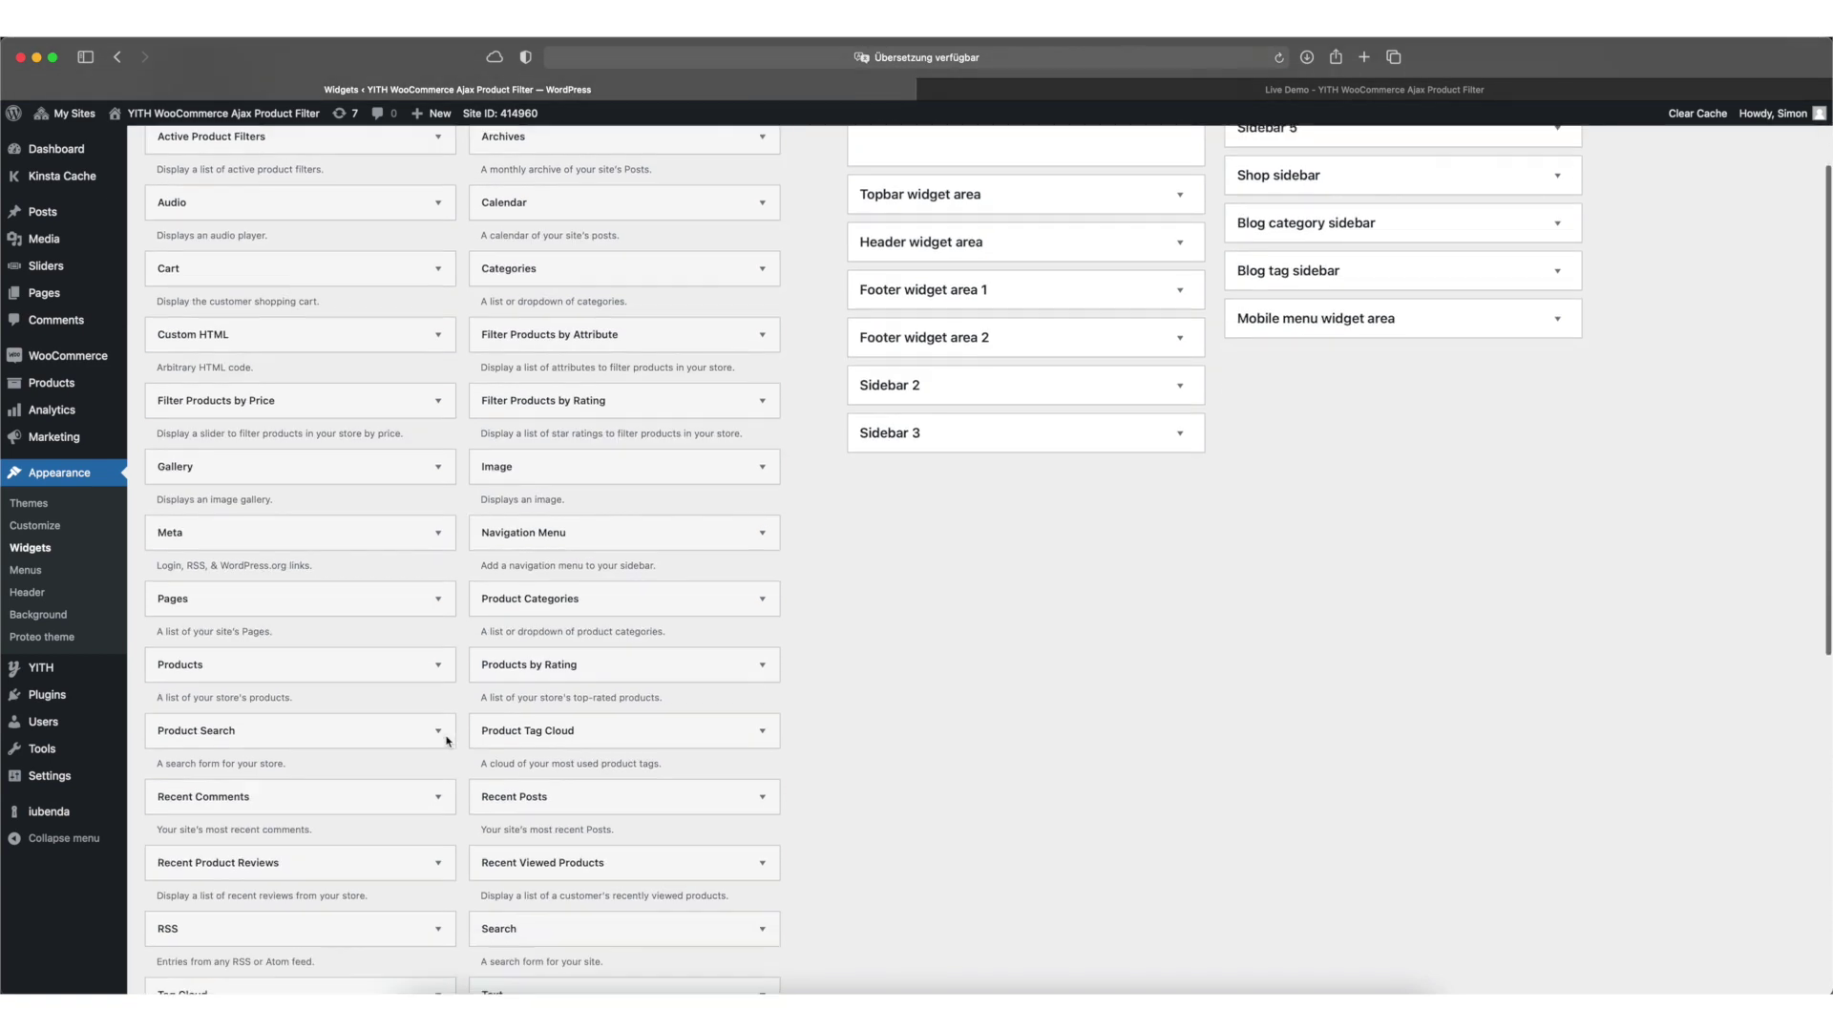
pyautogui.scroll(-4, 736, 736)
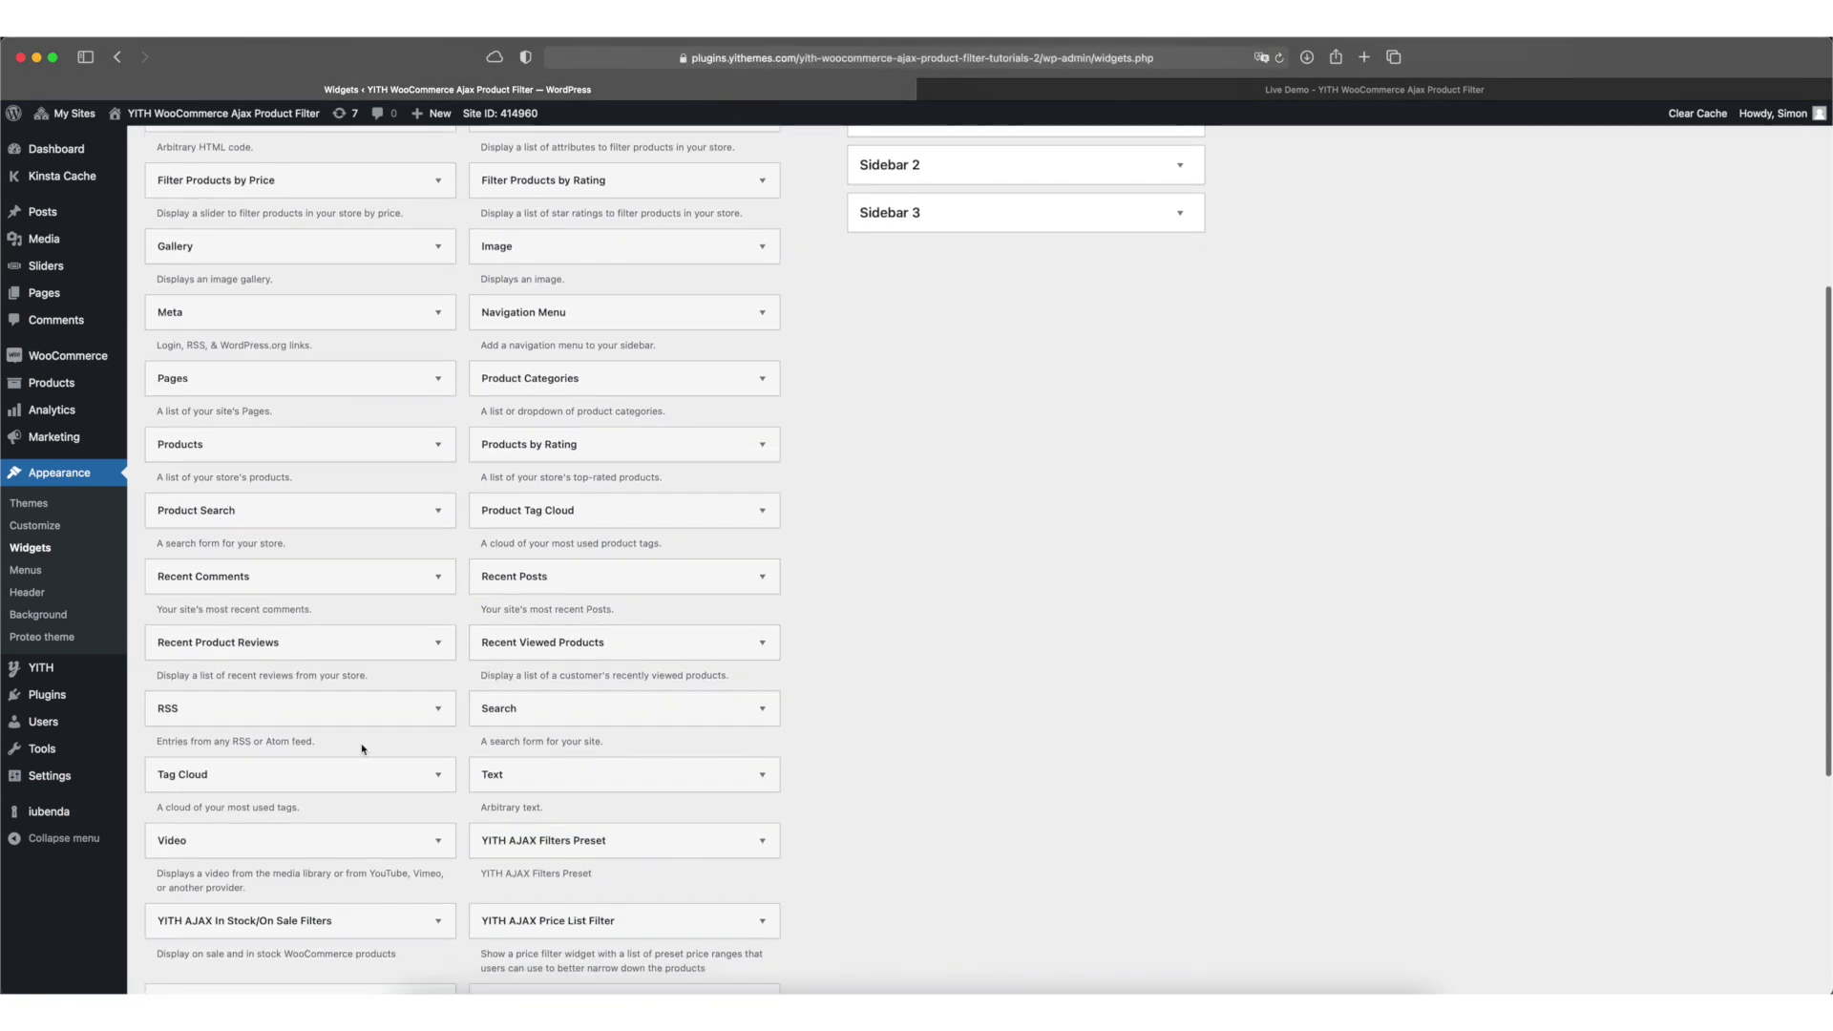
pyautogui.scroll(-1, 401, 783)
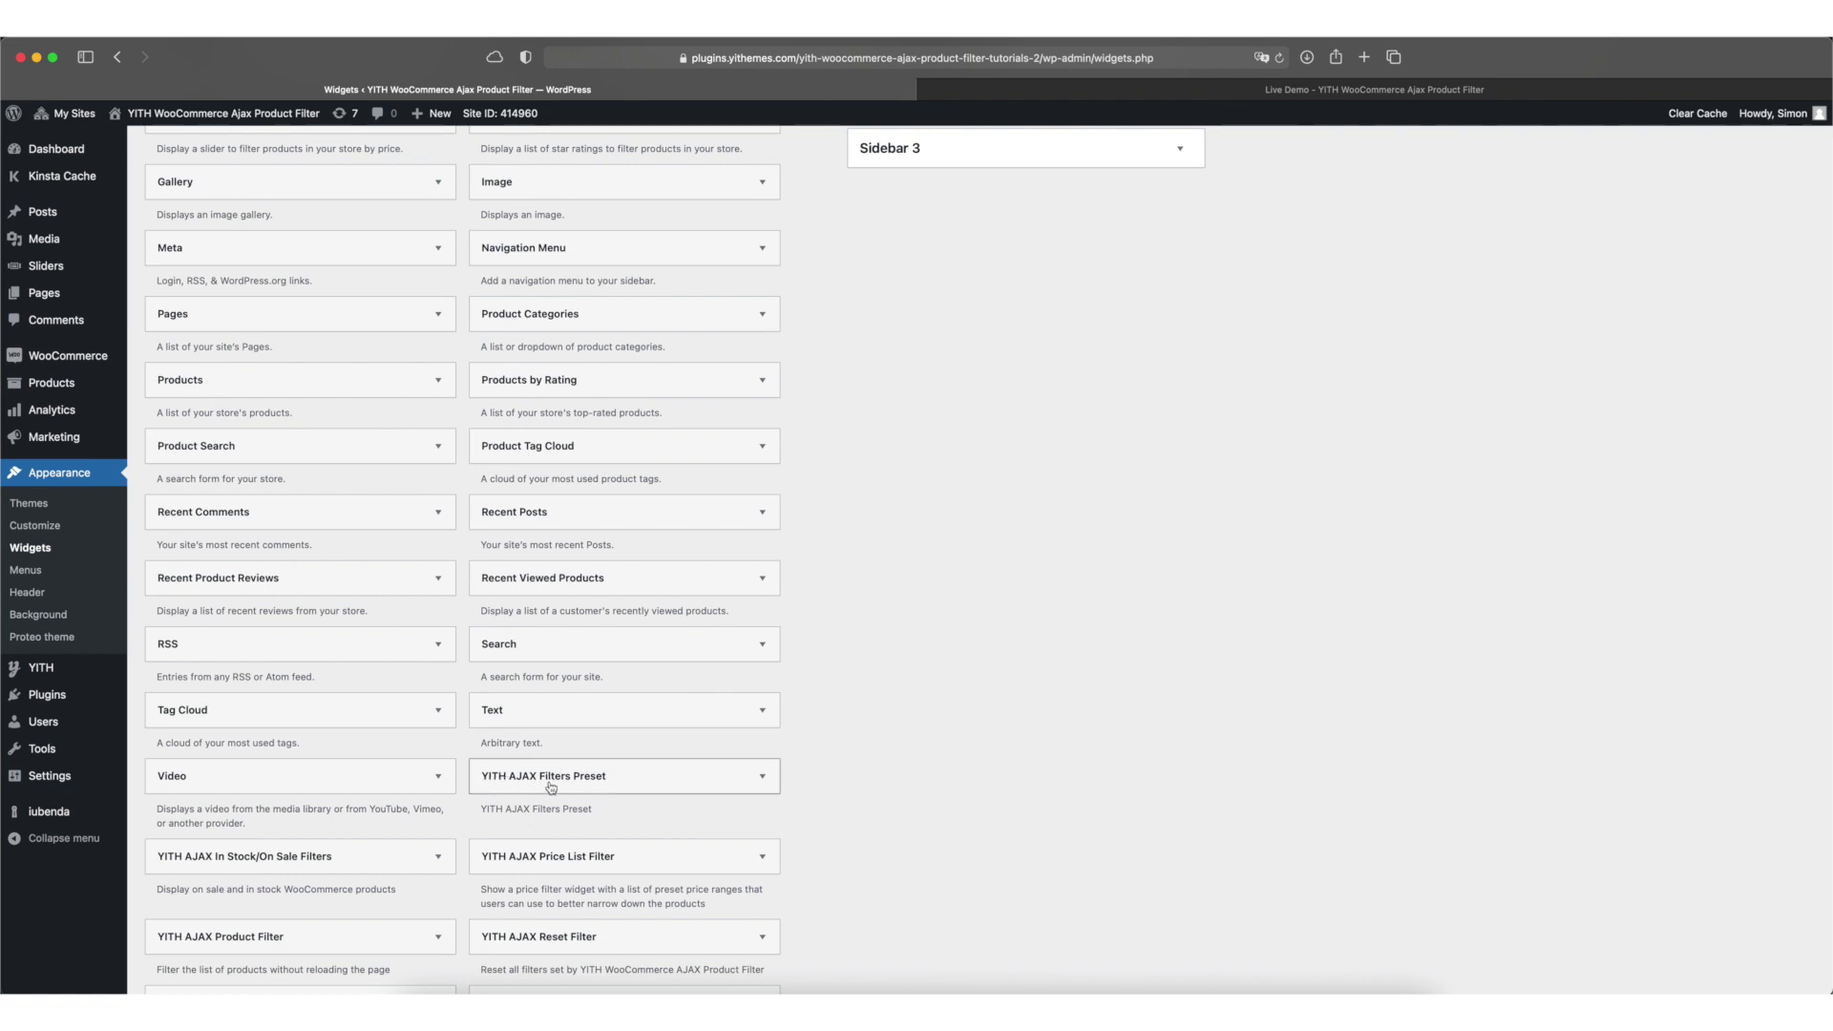
pyautogui.click(551, 787)
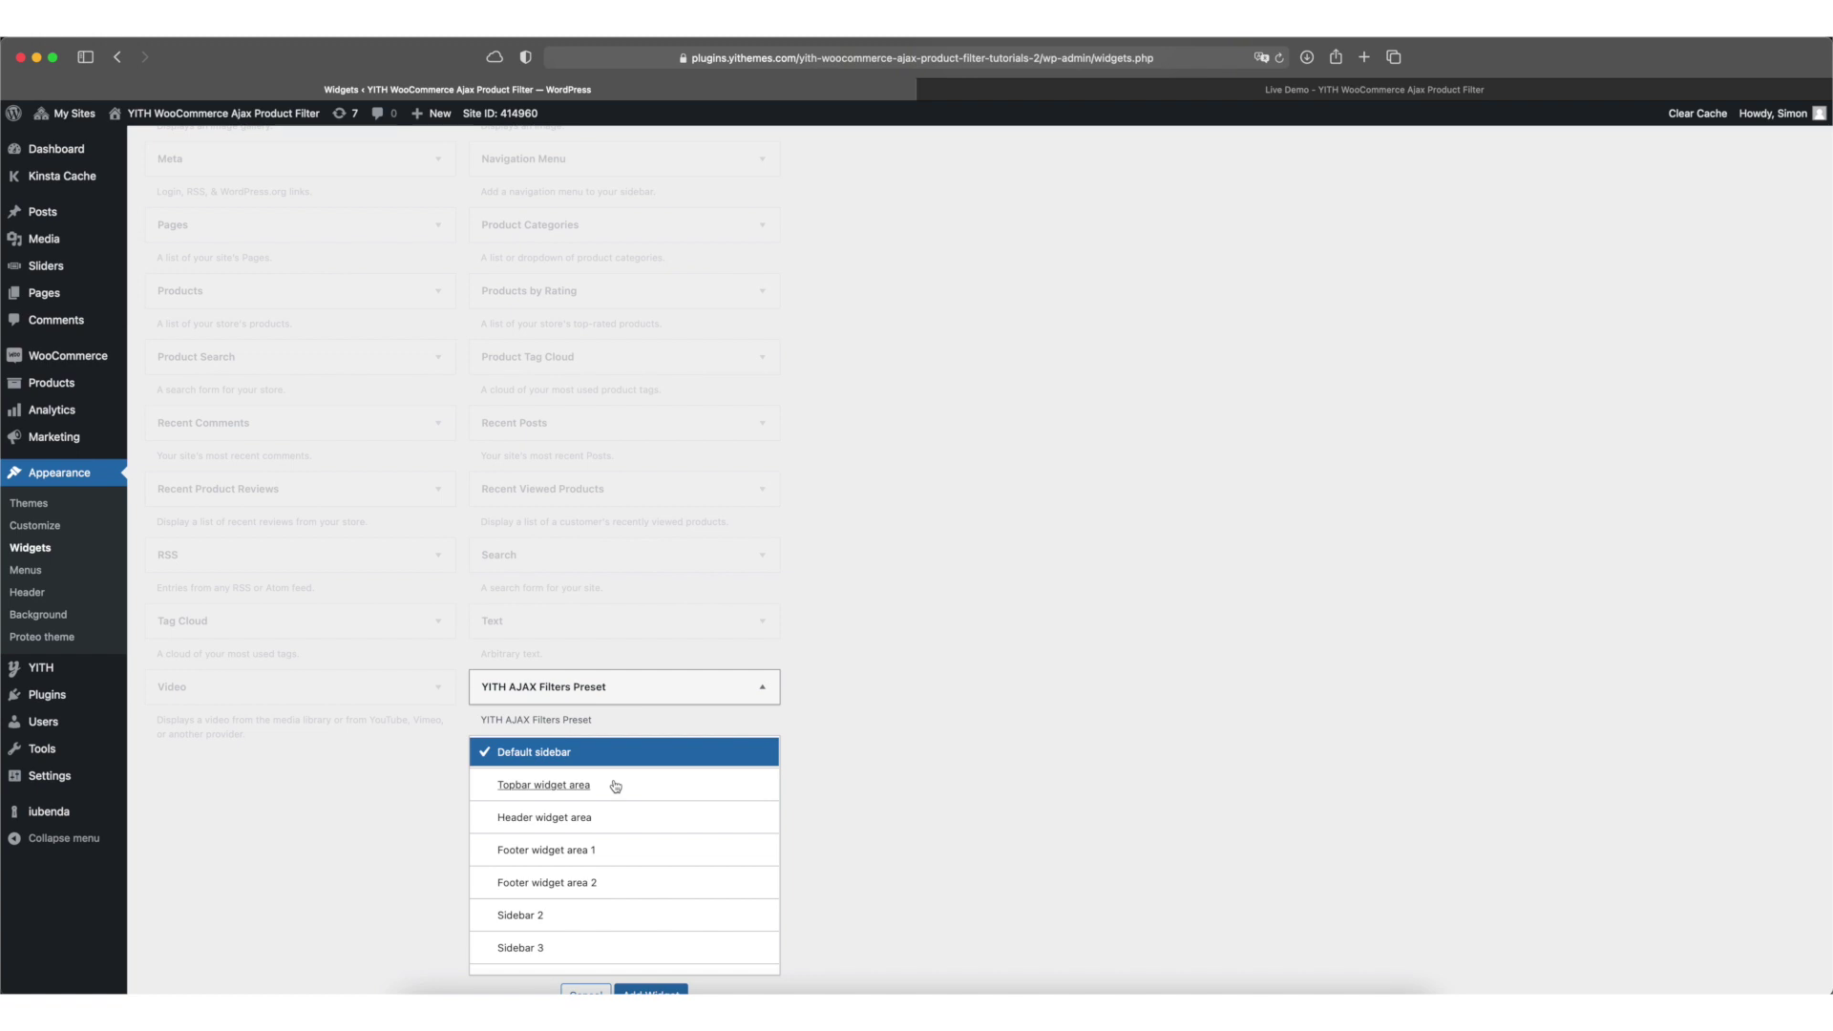
pyautogui.scroll(-1, 597, 756)
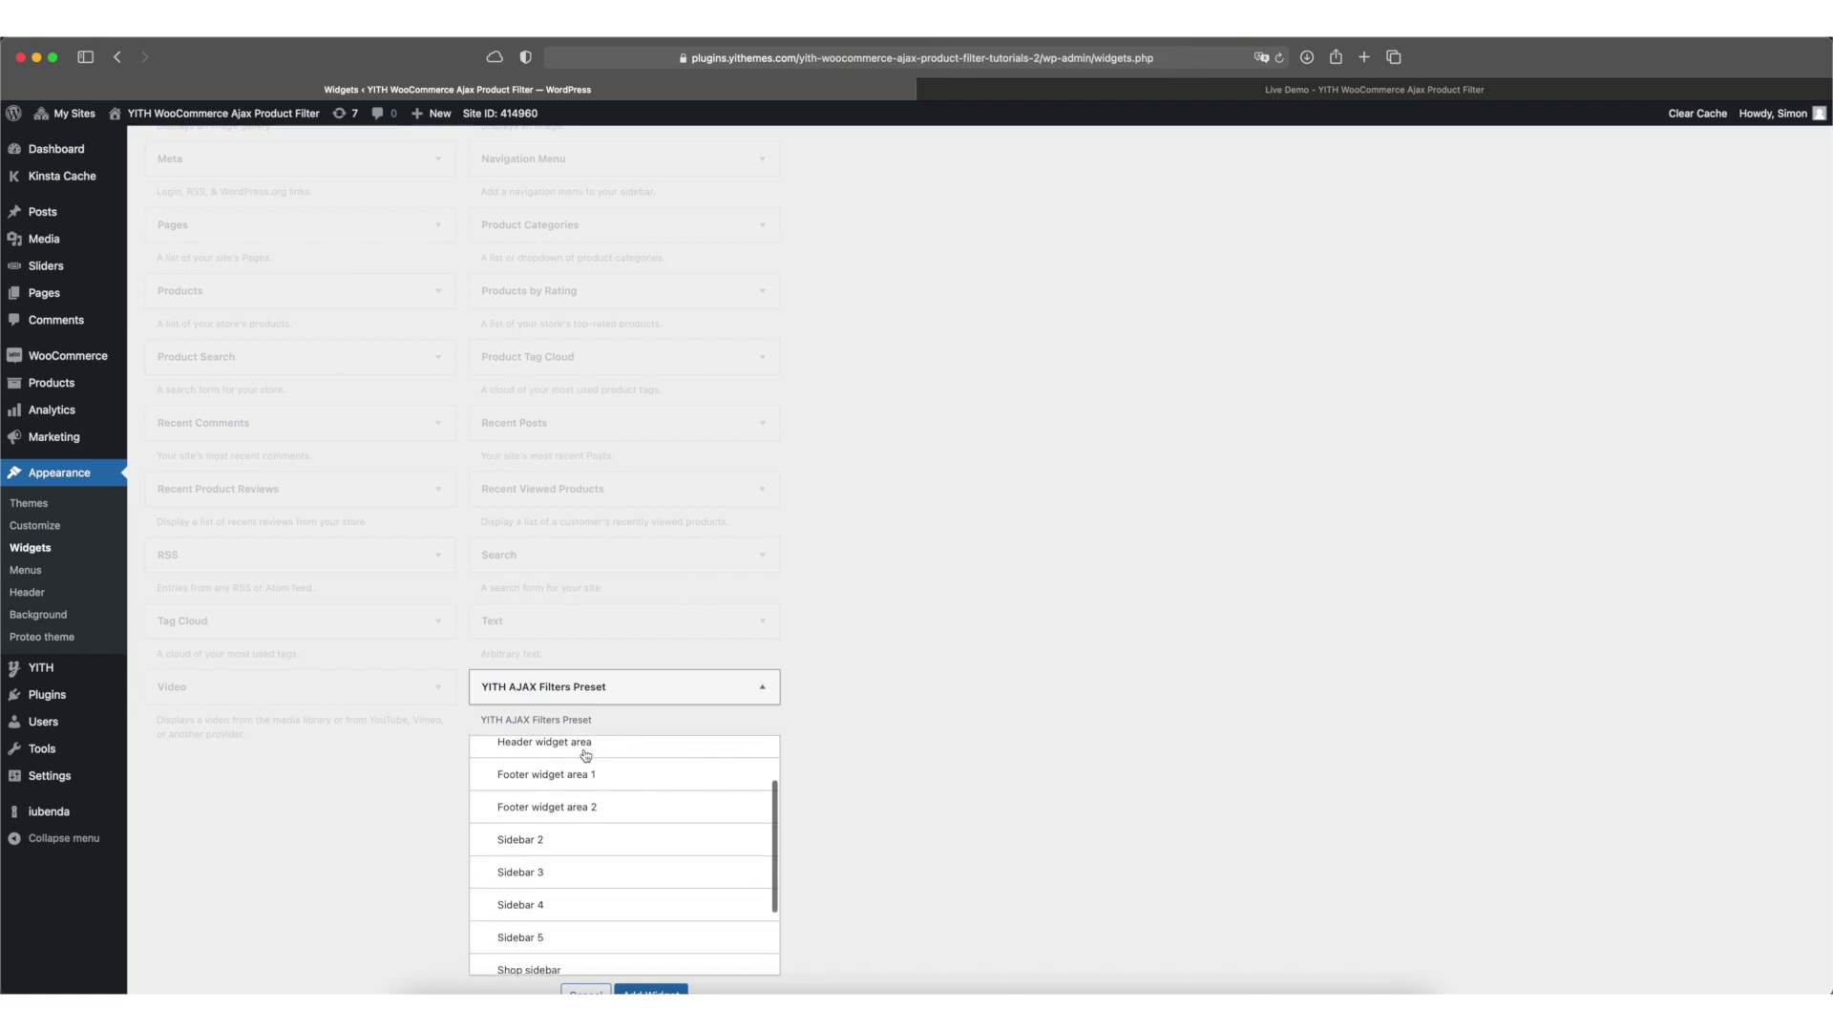
pyautogui.scroll(1, 621, 774)
pyautogui.scroll(-2, 880, 802)
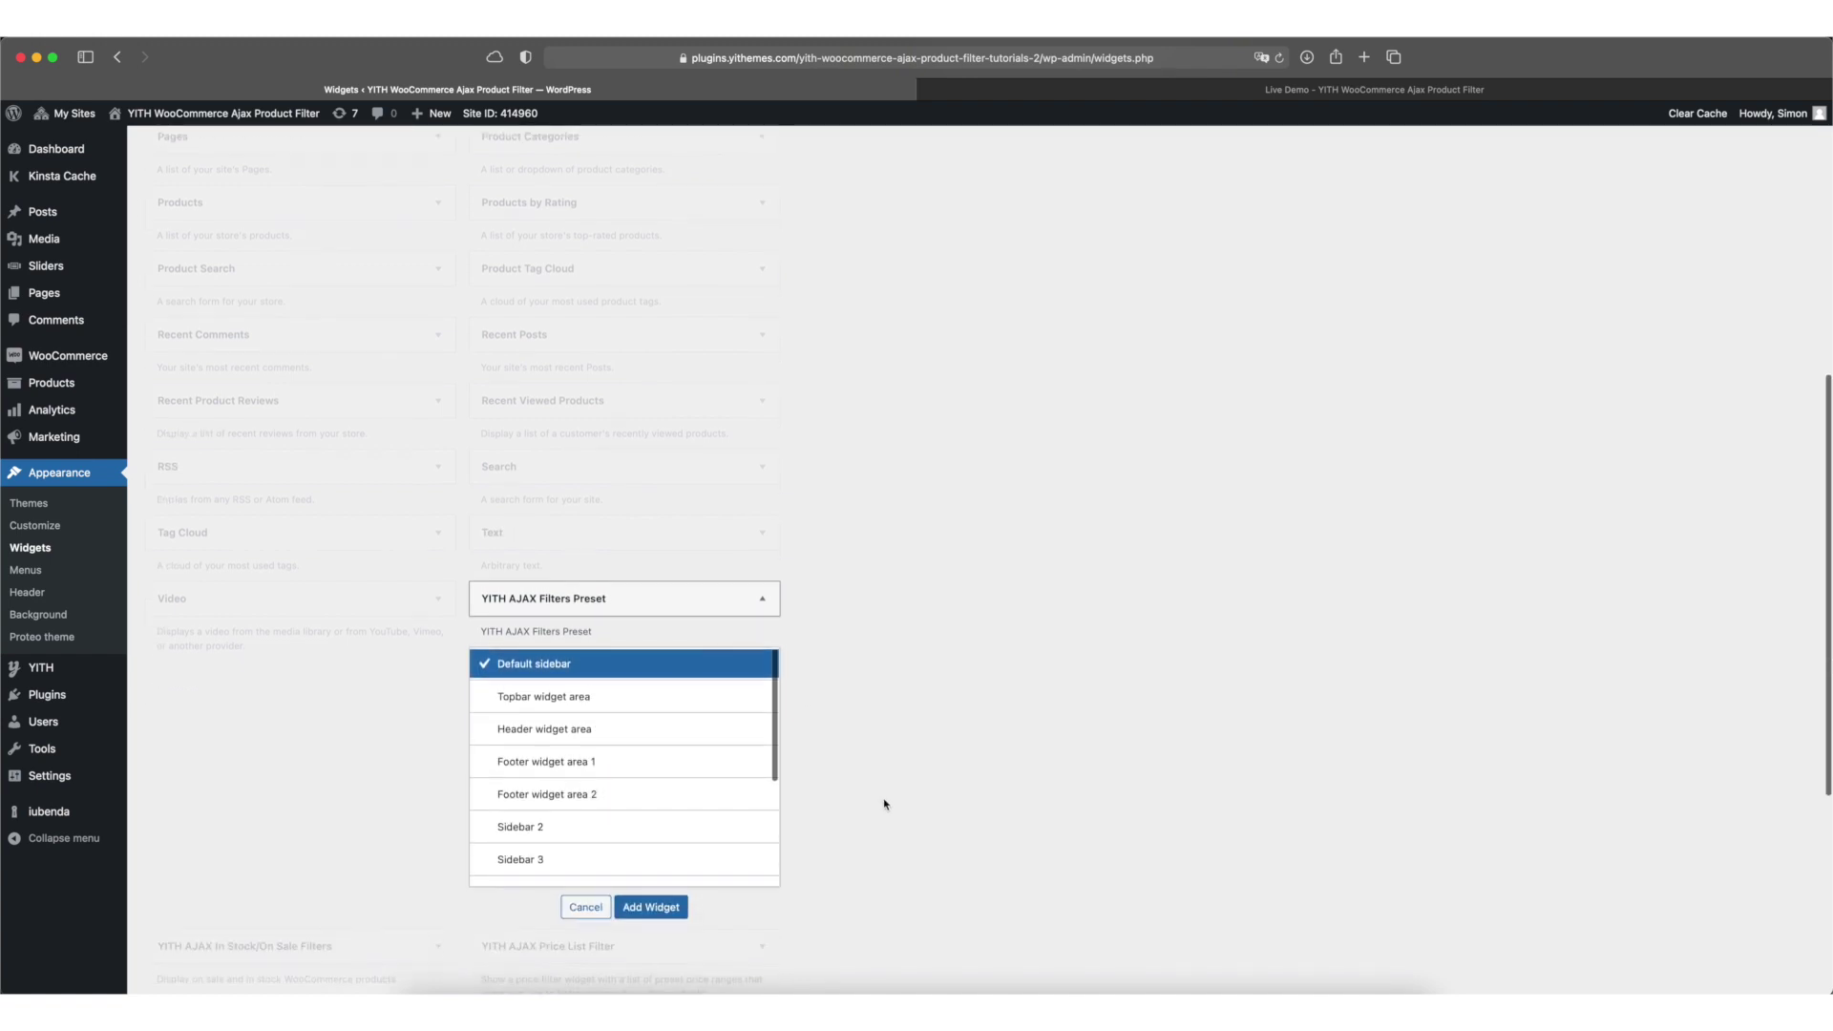
pyautogui.click(646, 907)
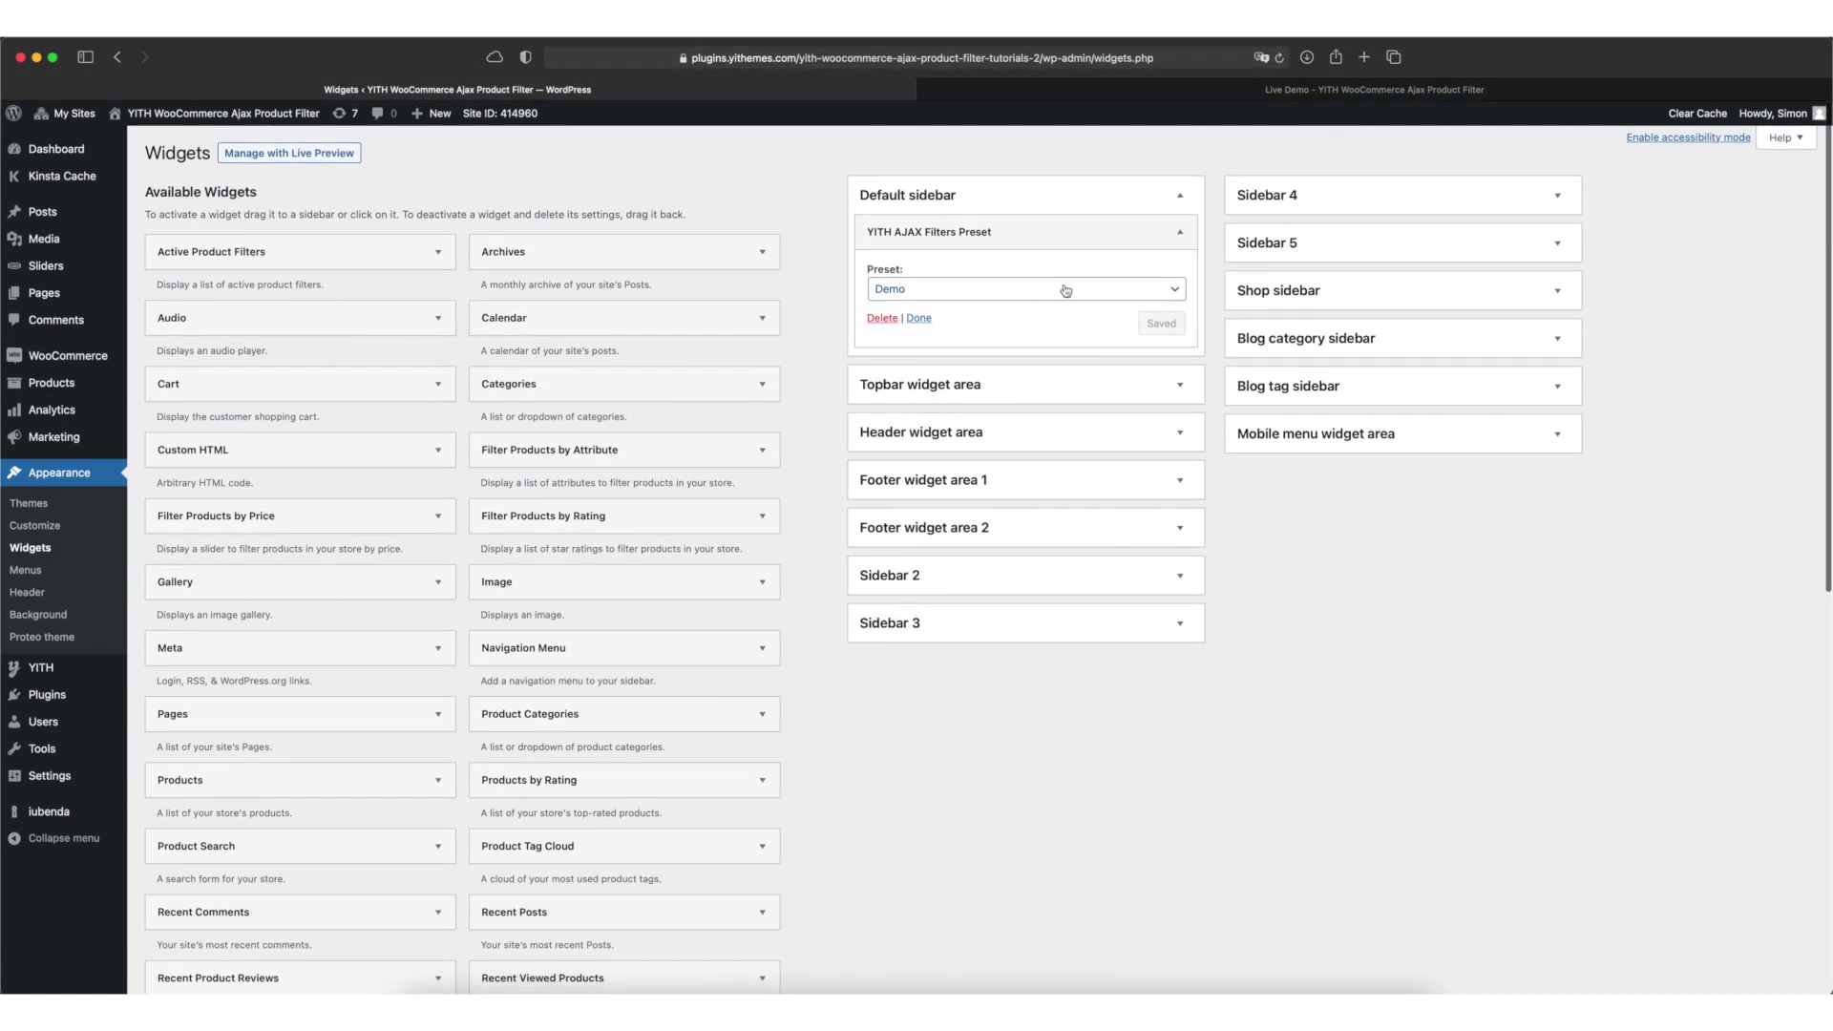
pyautogui.click(968, 294)
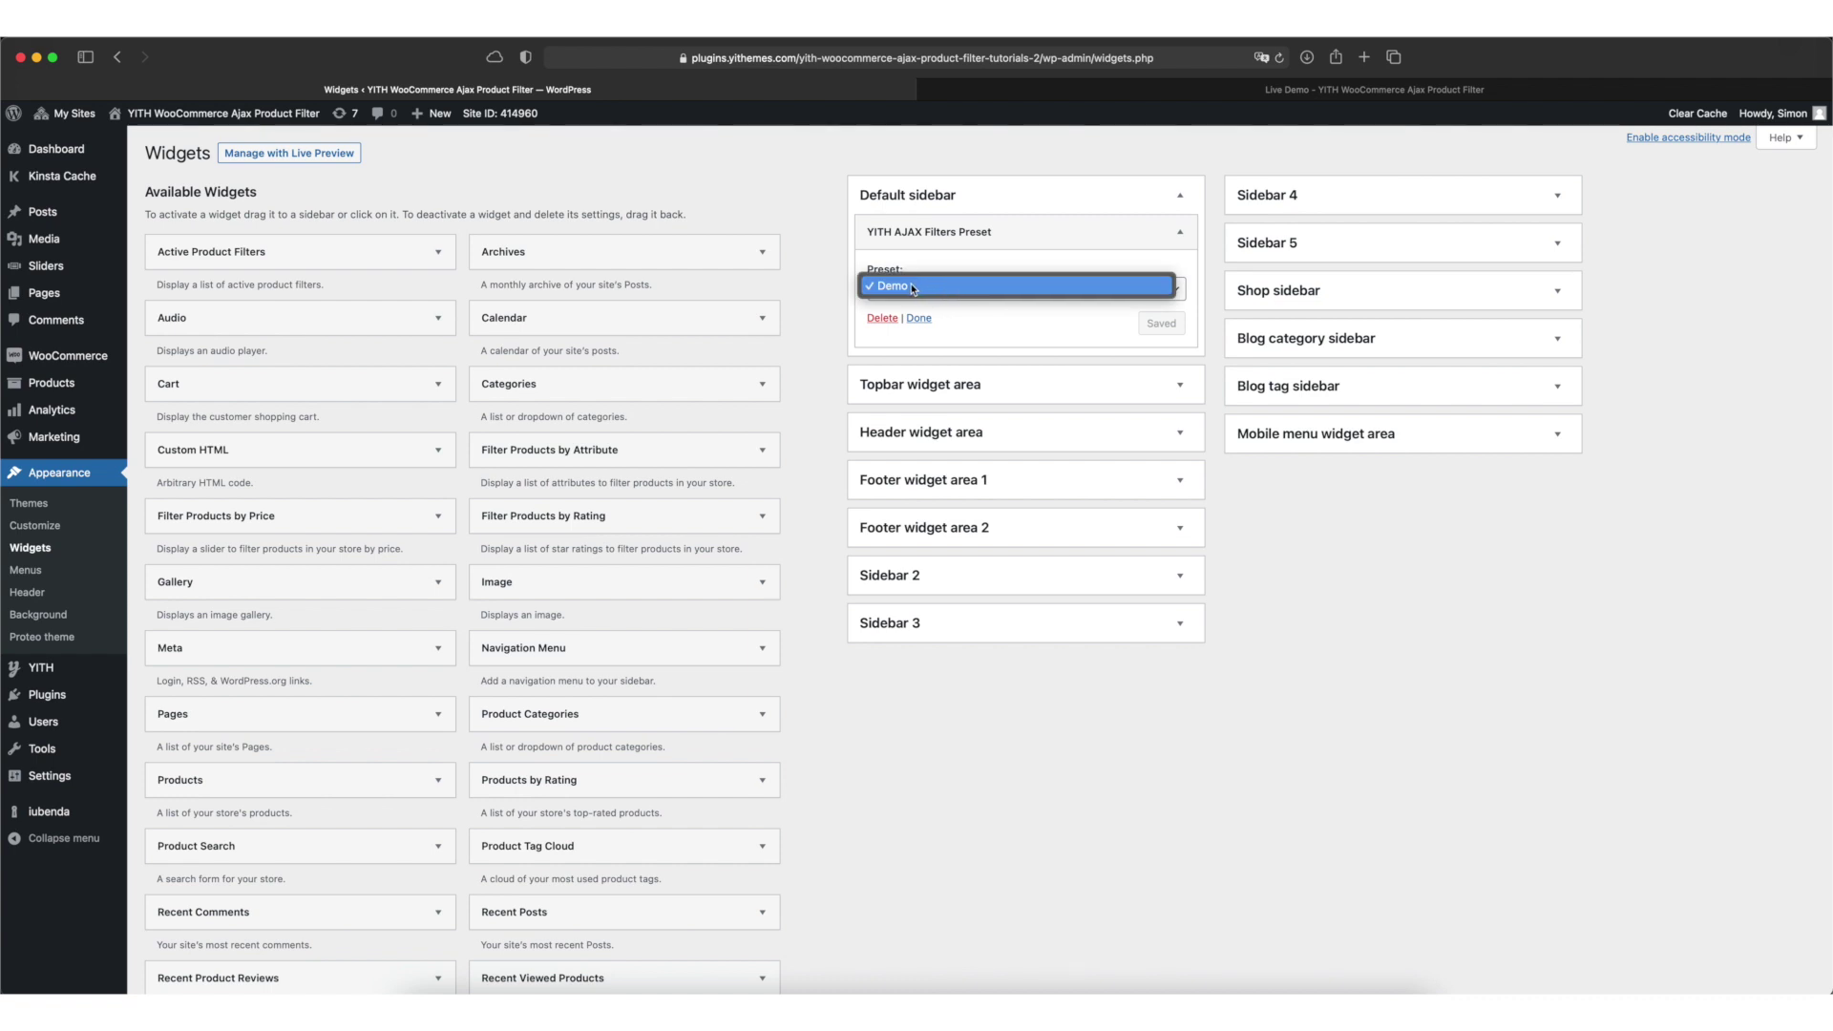
pyautogui.click(981, 312)
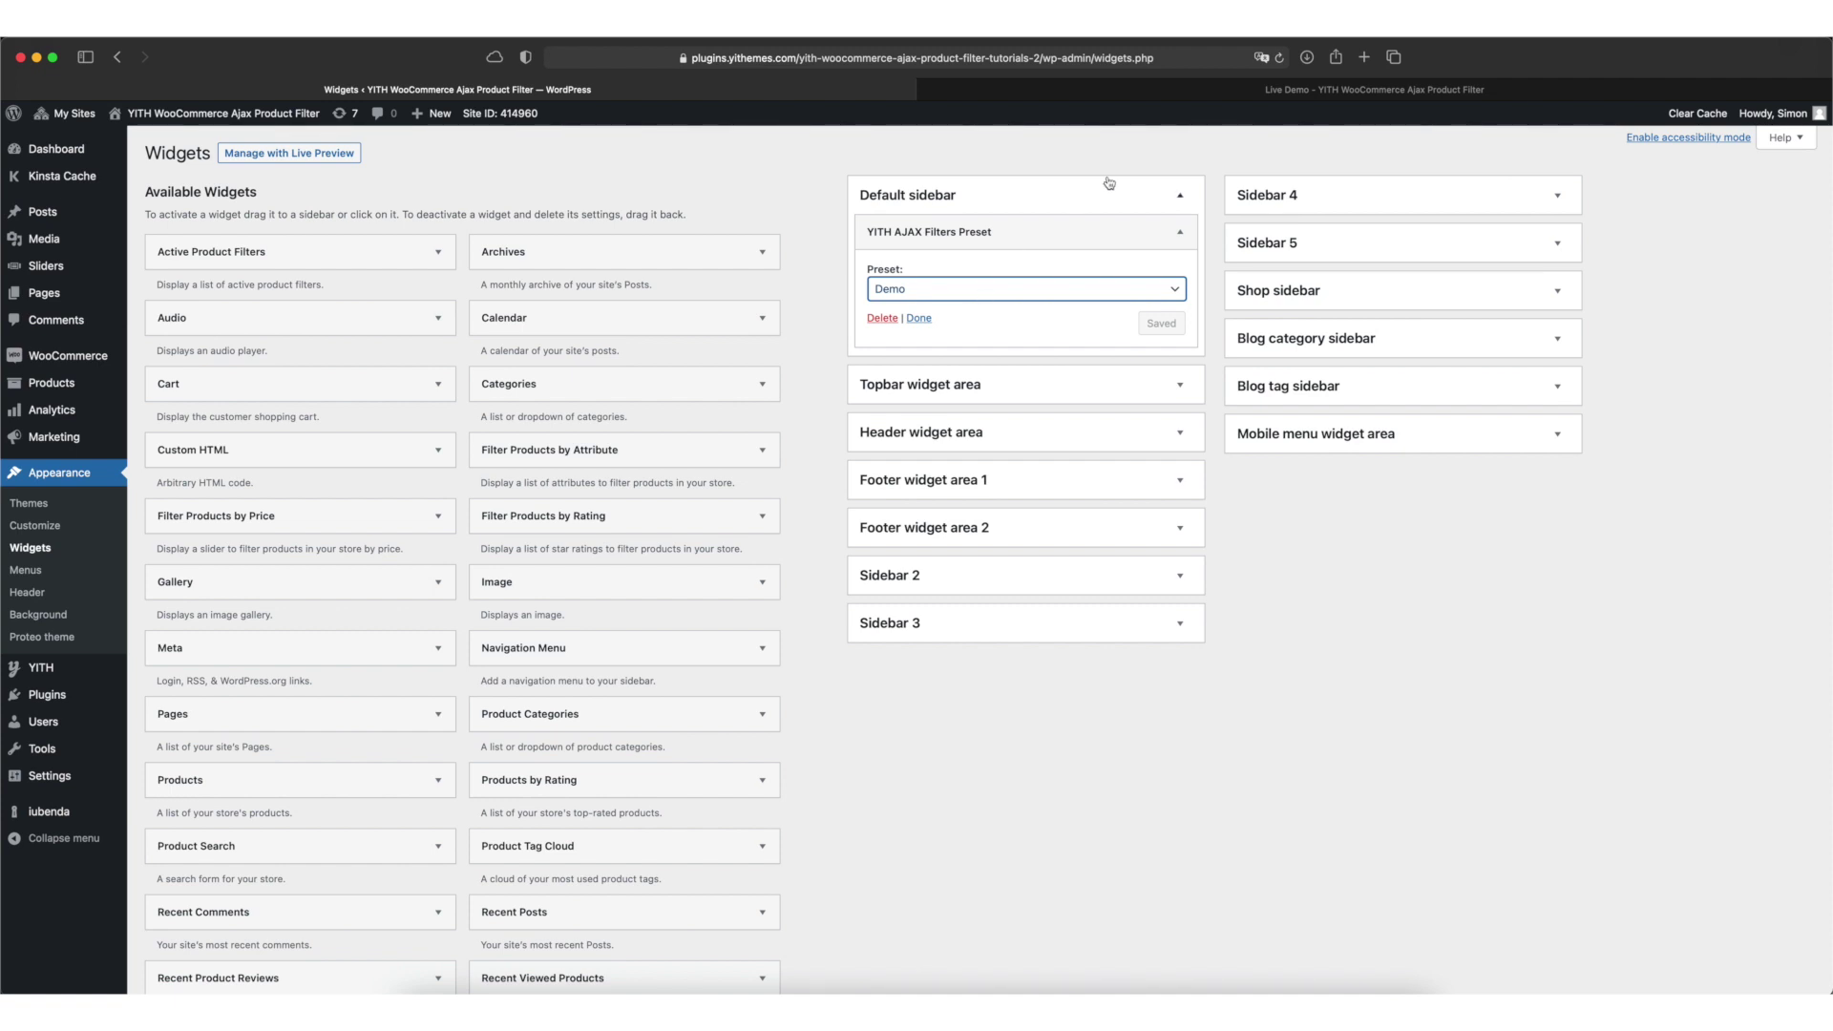
pyautogui.click(1132, 90)
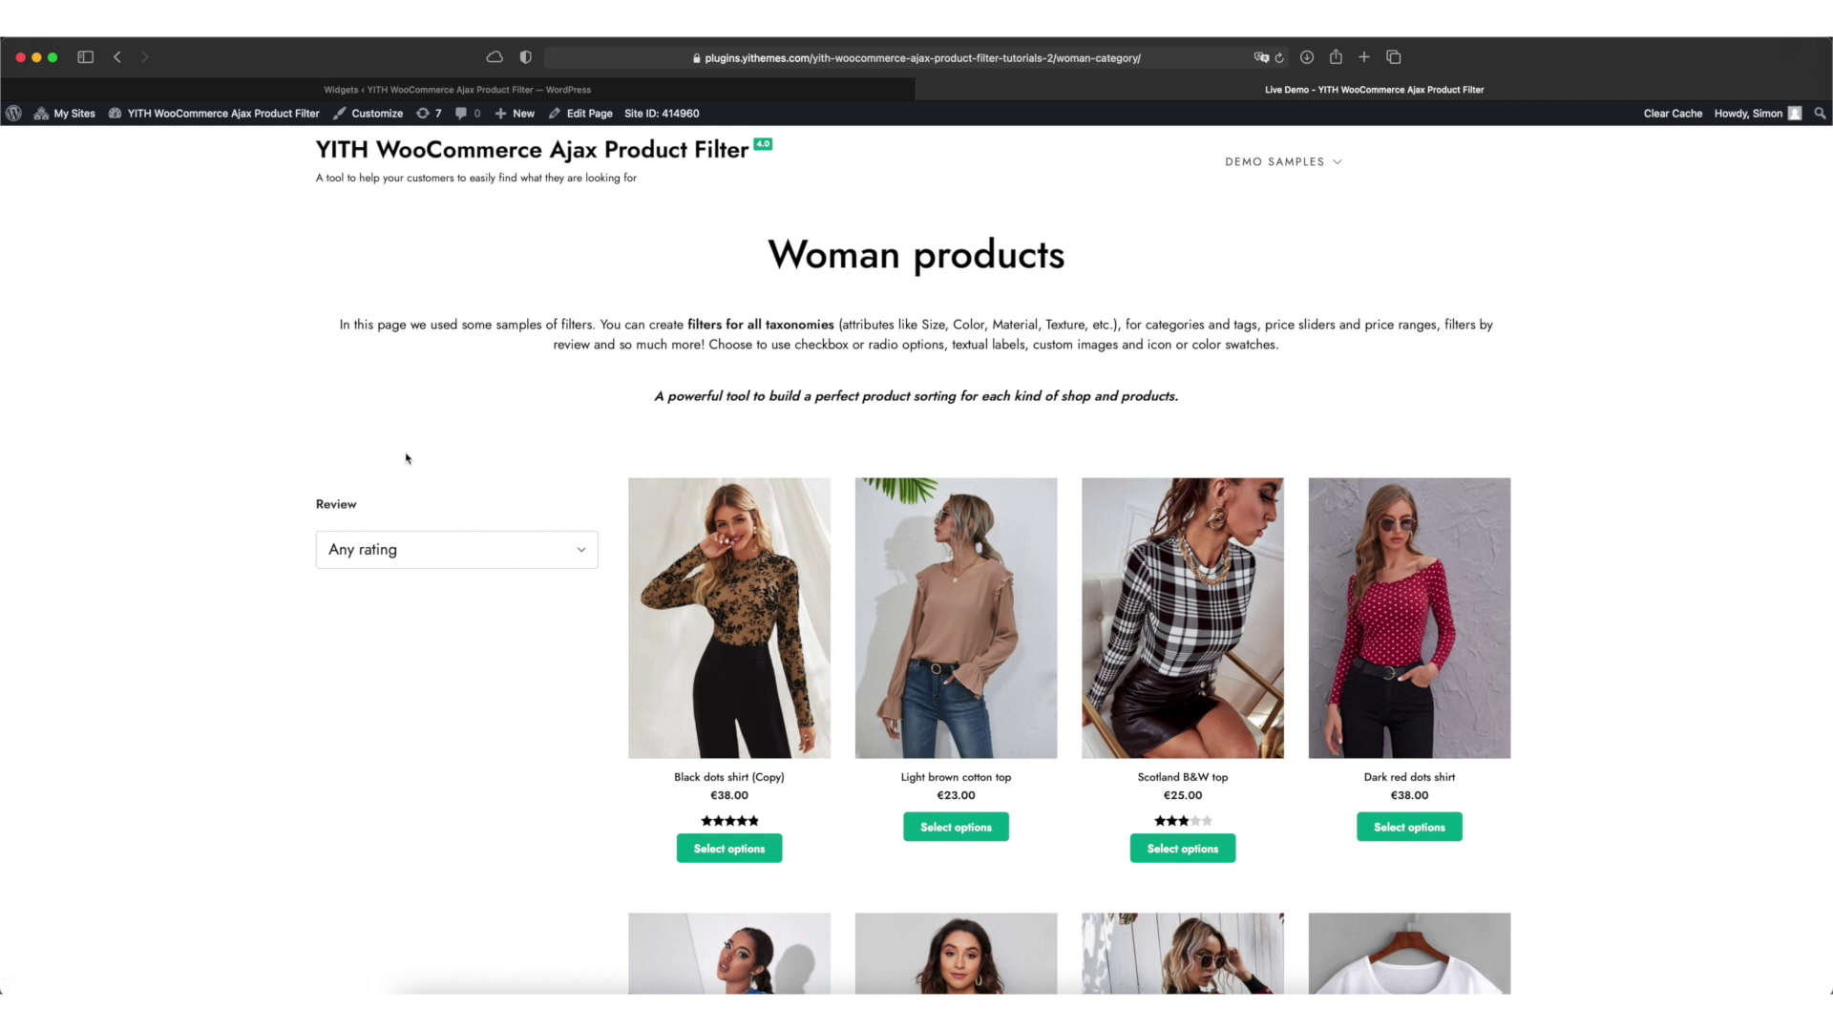
# Filter the storefront by 5 stars, then 4 stars, ending on 3 stars.
pyautogui.click(373, 557)
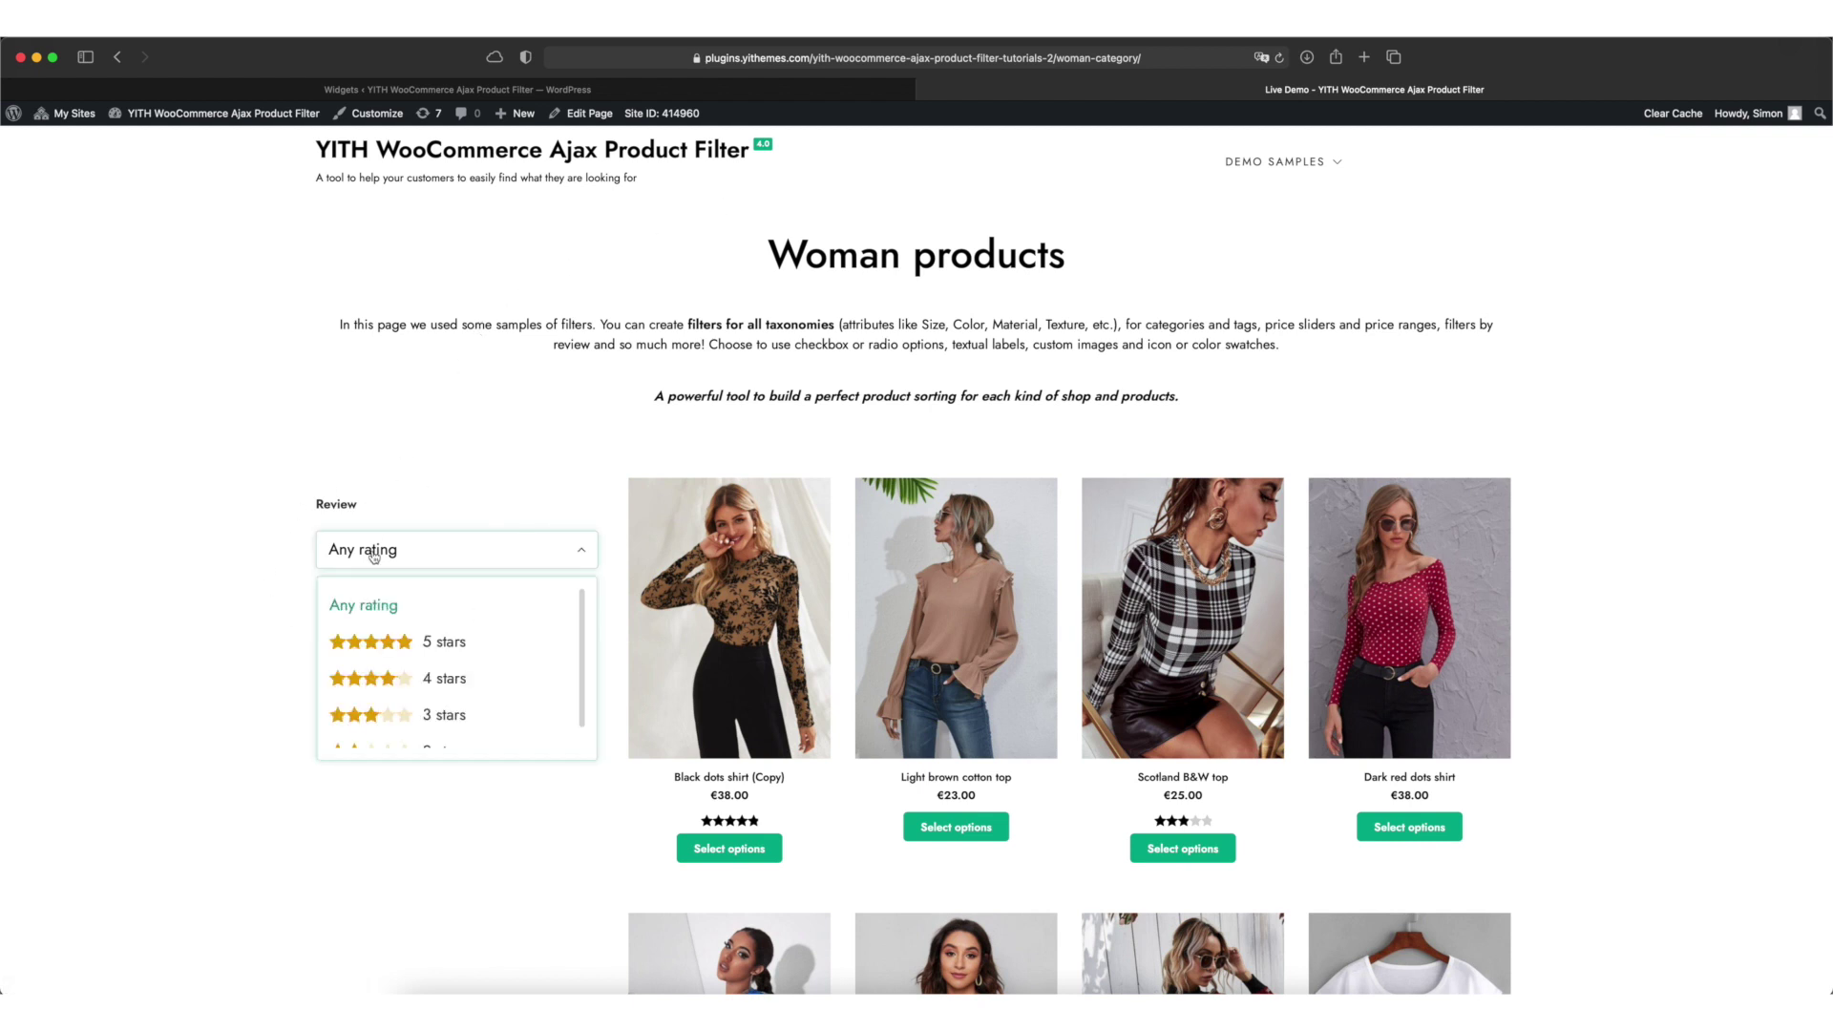
pyautogui.click(444, 642)
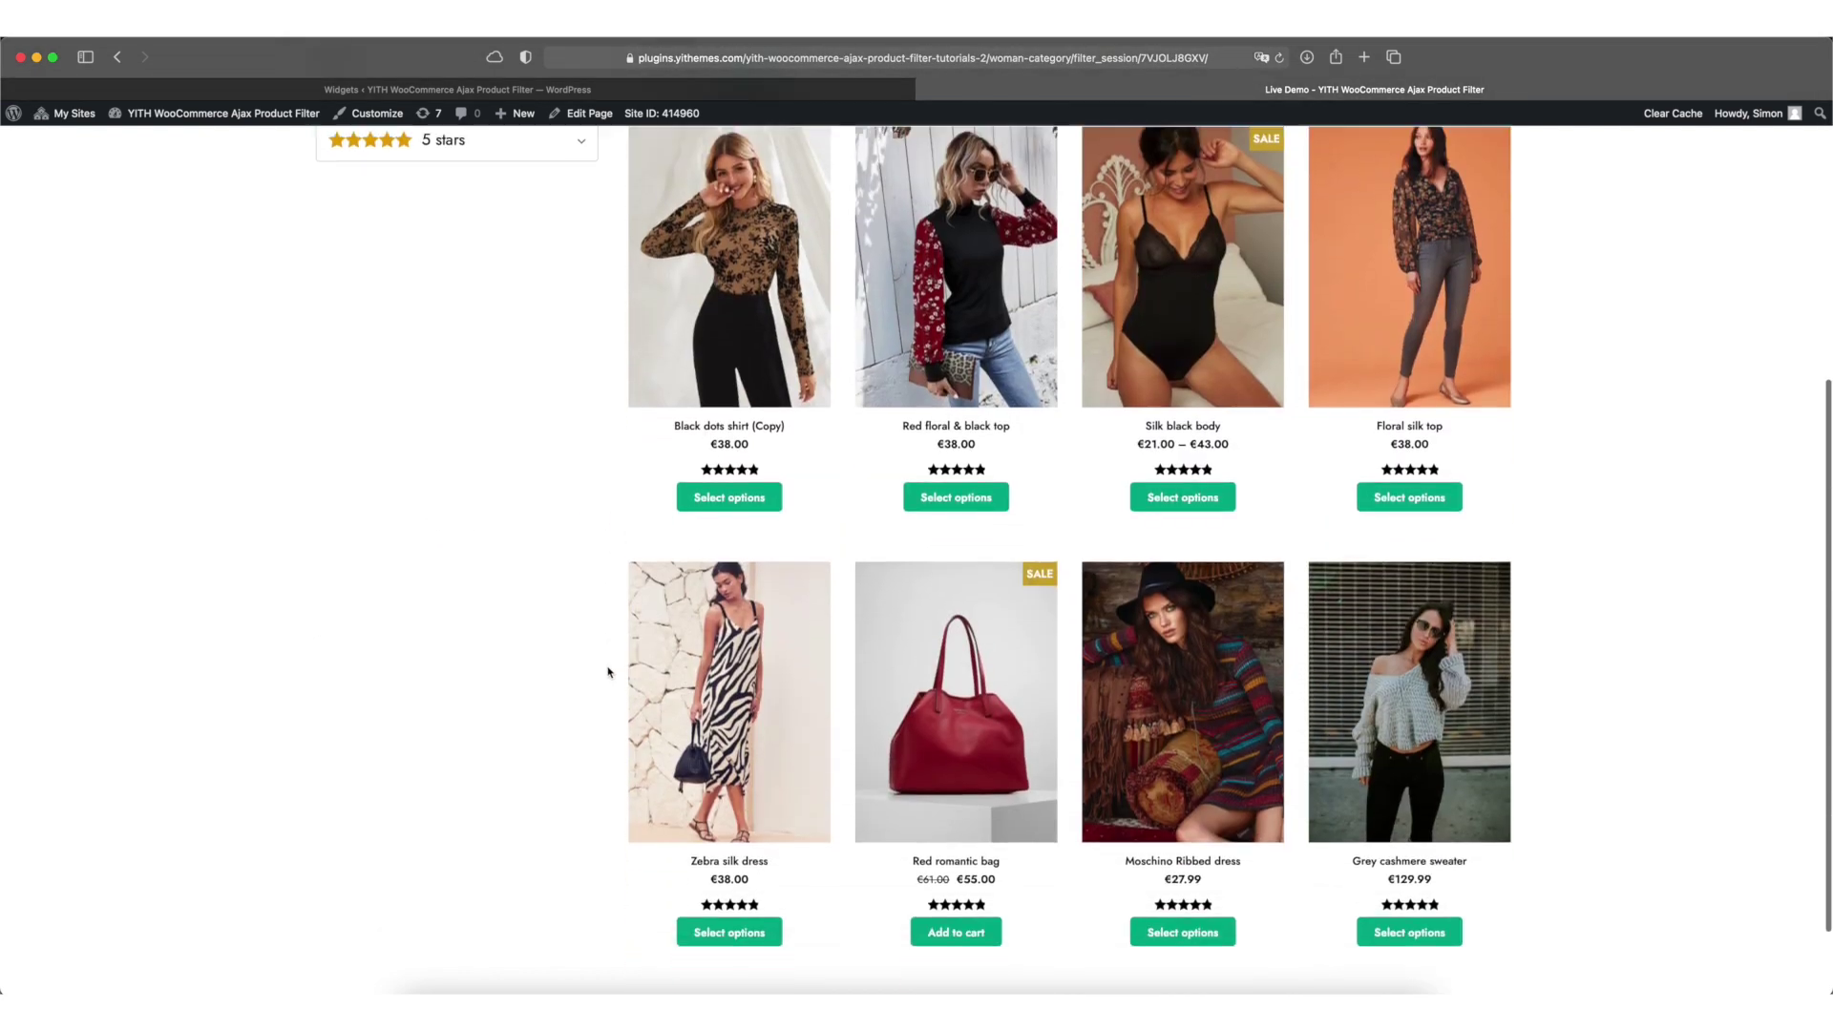
pyautogui.scroll(5, 606, 666)
pyautogui.click(485, 517)
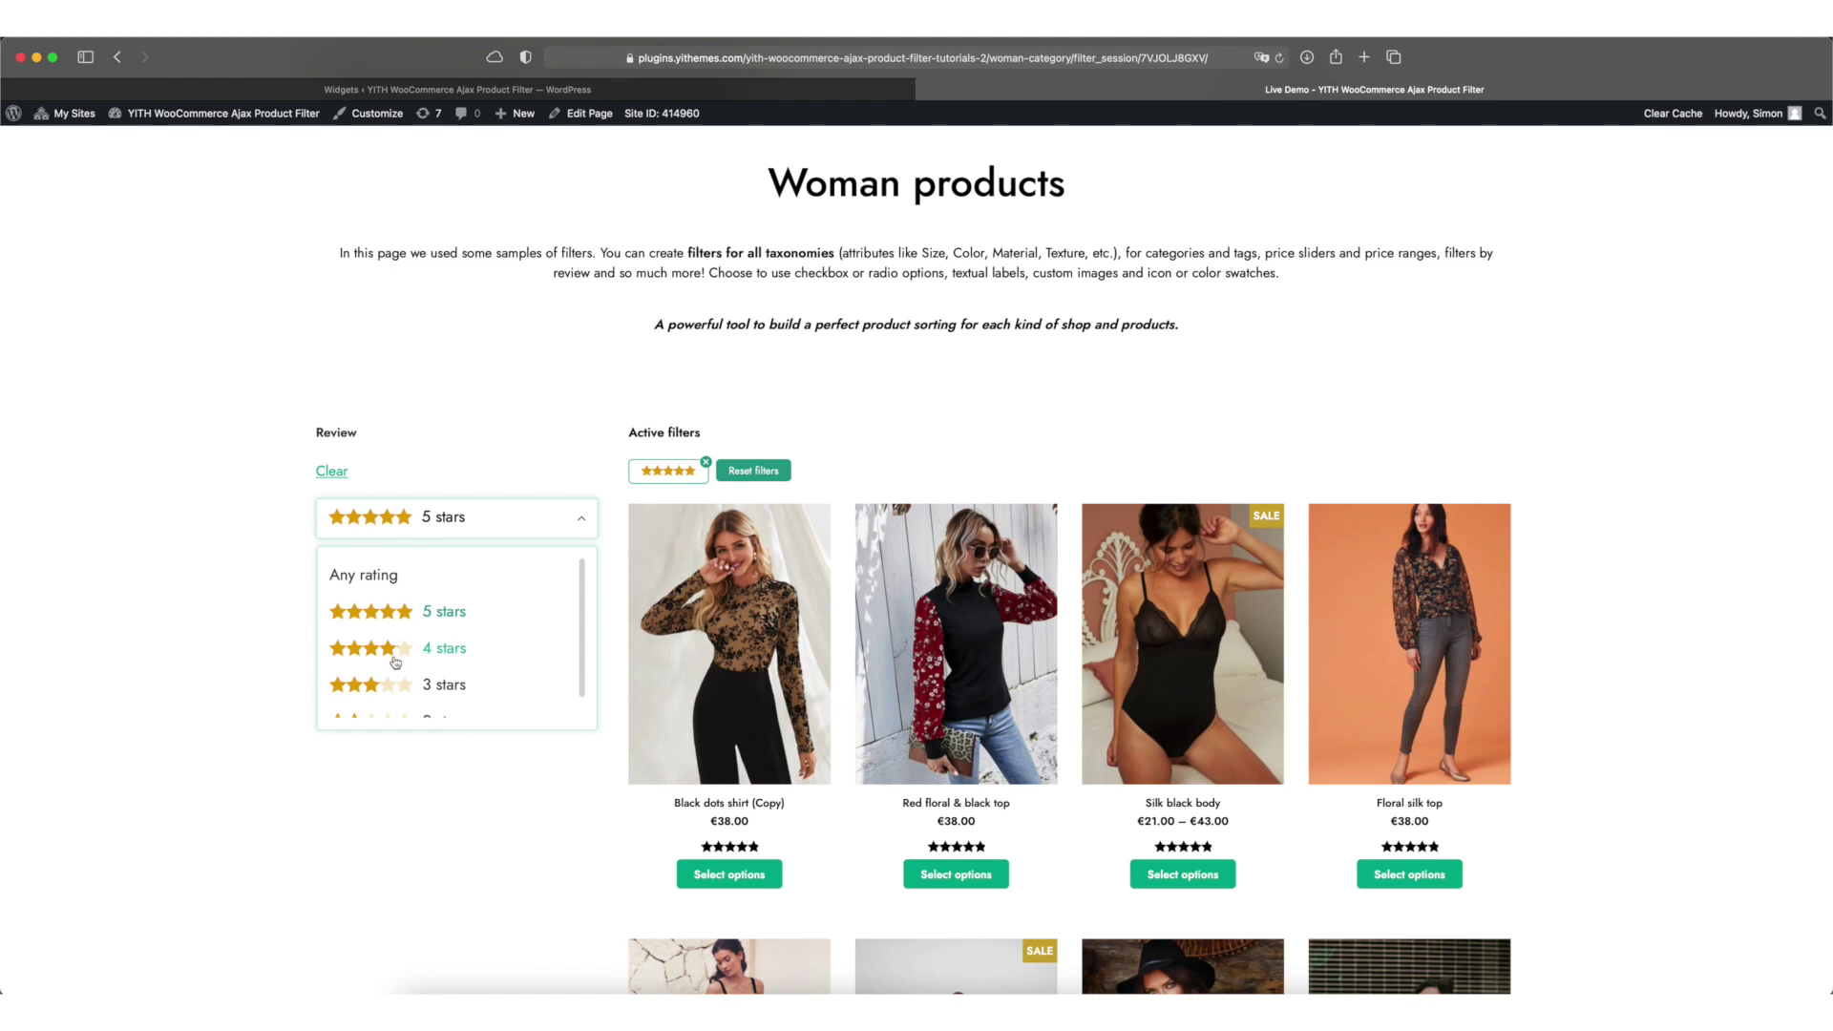
pyautogui.click(395, 659)
pyautogui.click(444, 516)
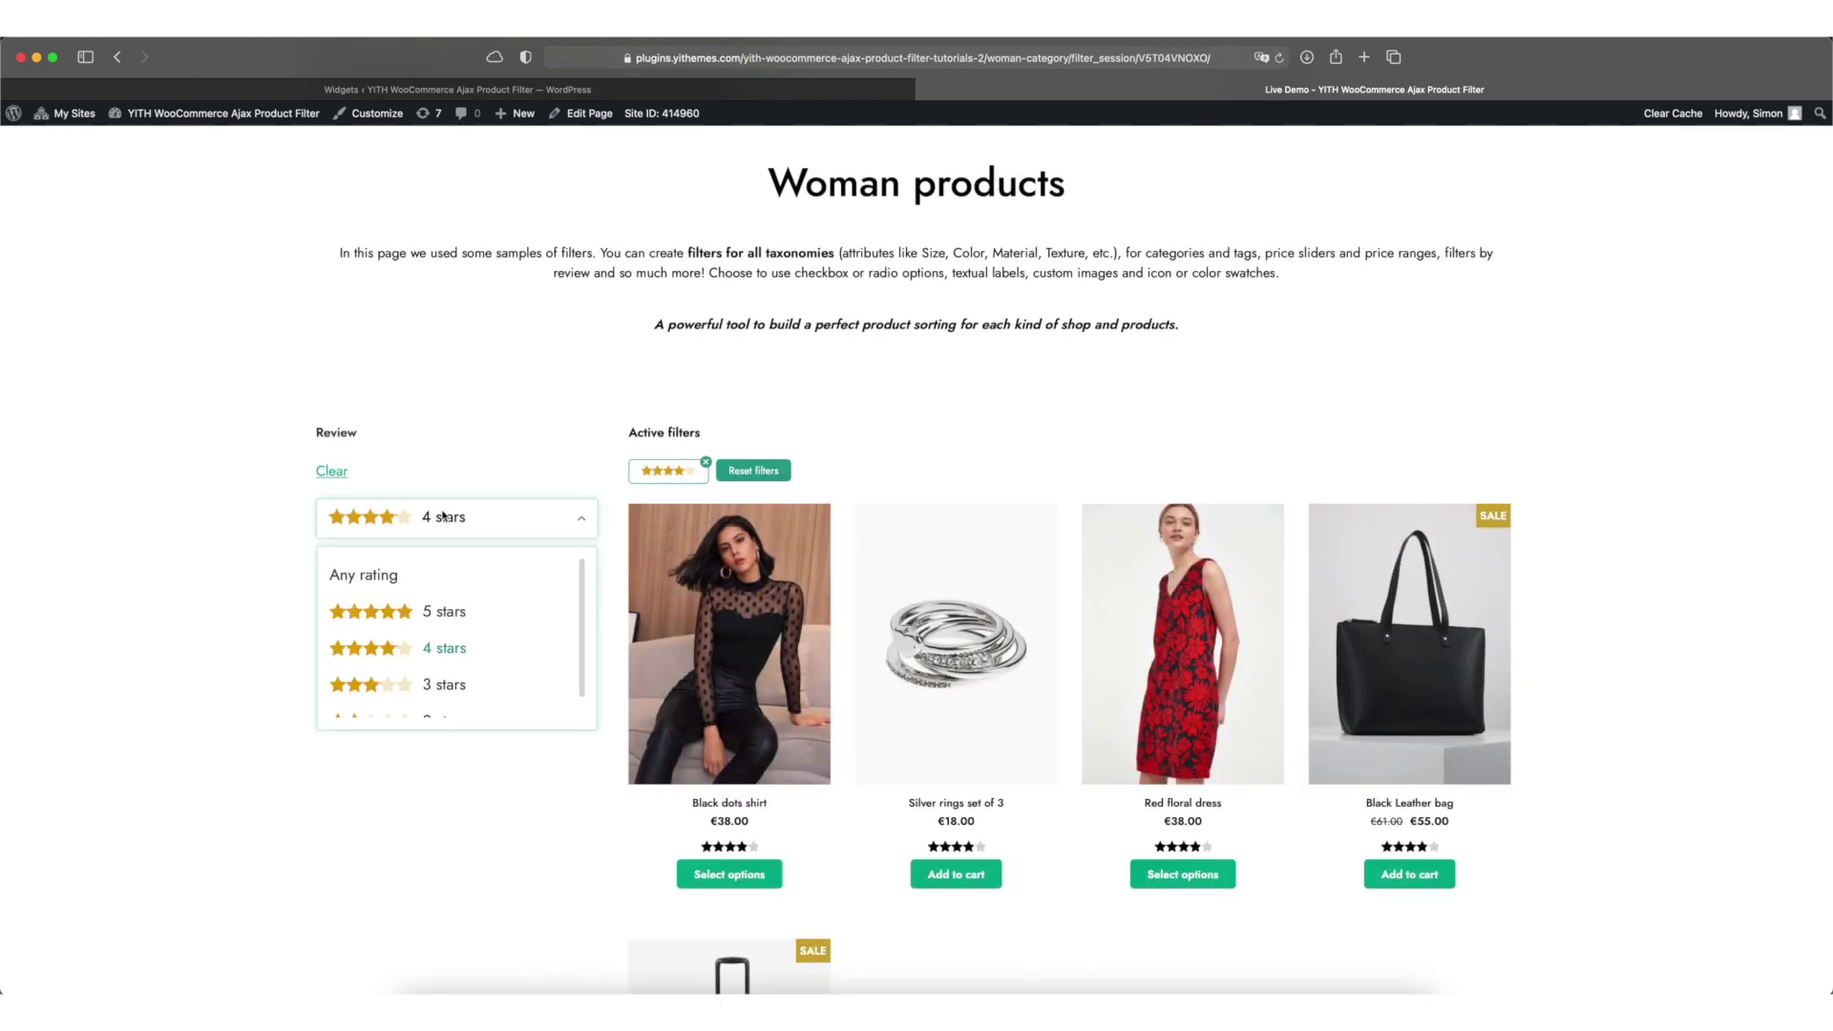
pyautogui.click(421, 686)
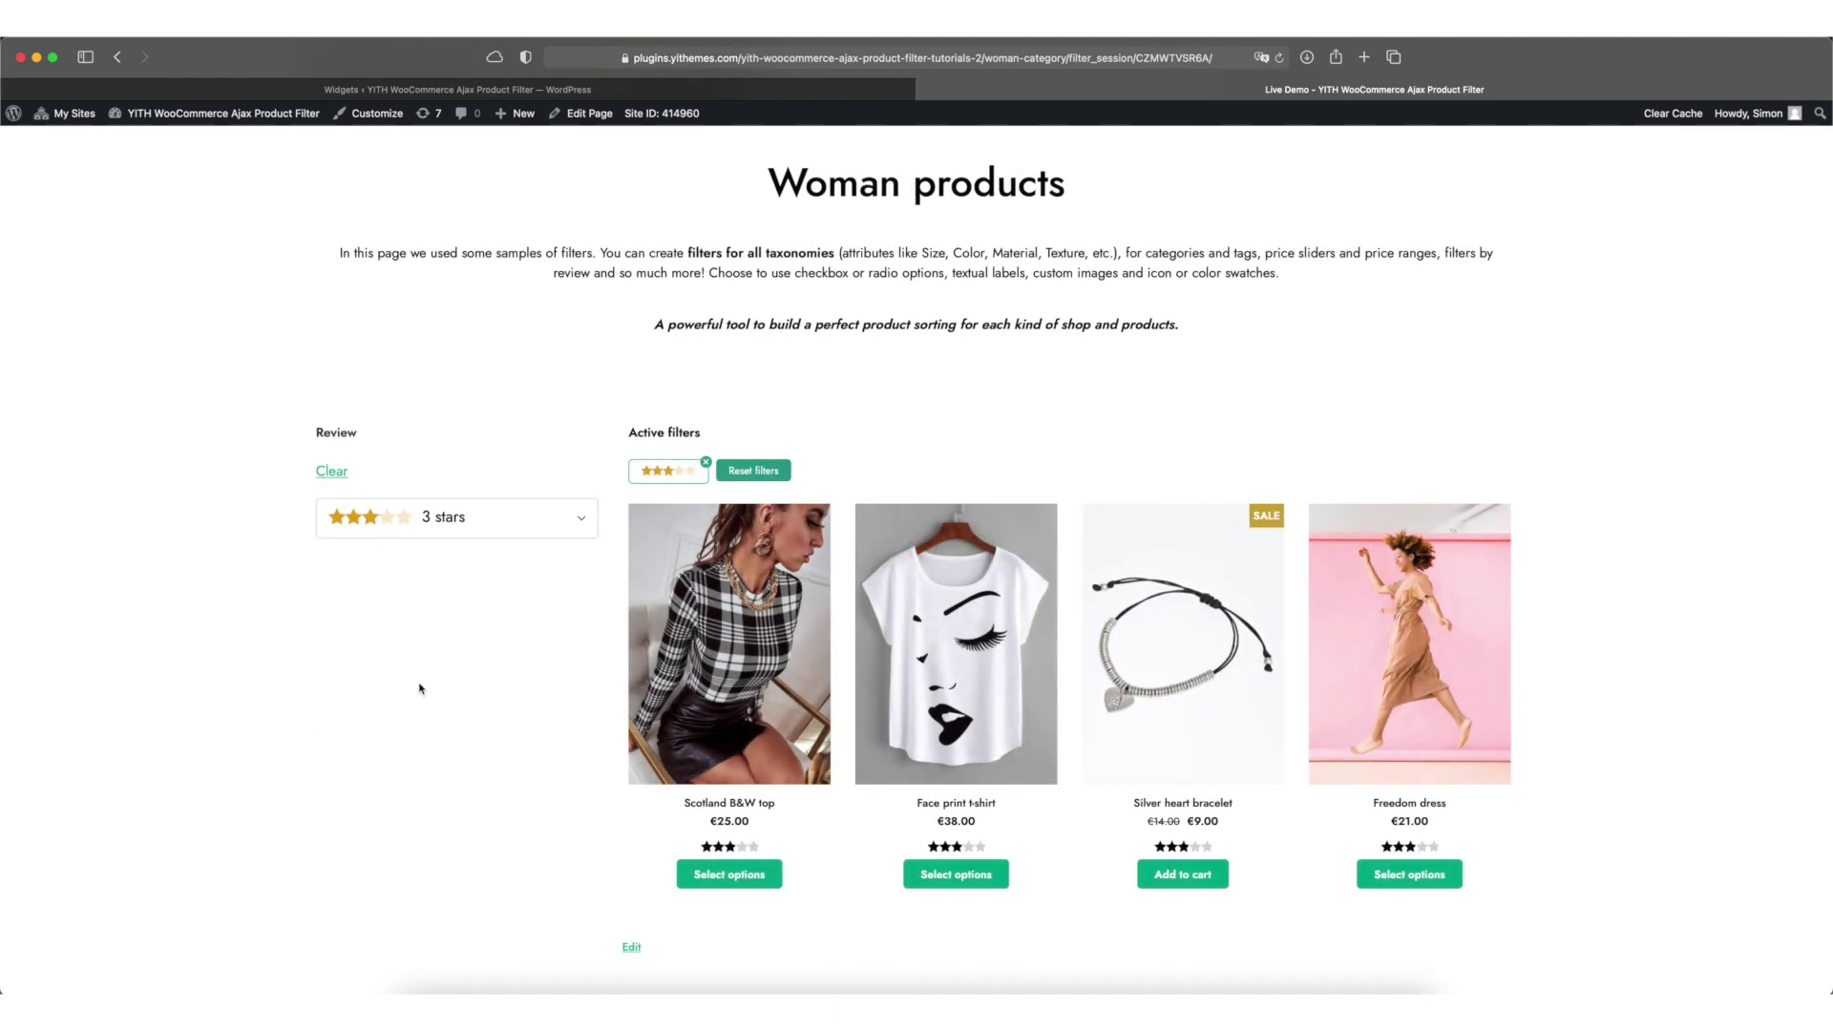